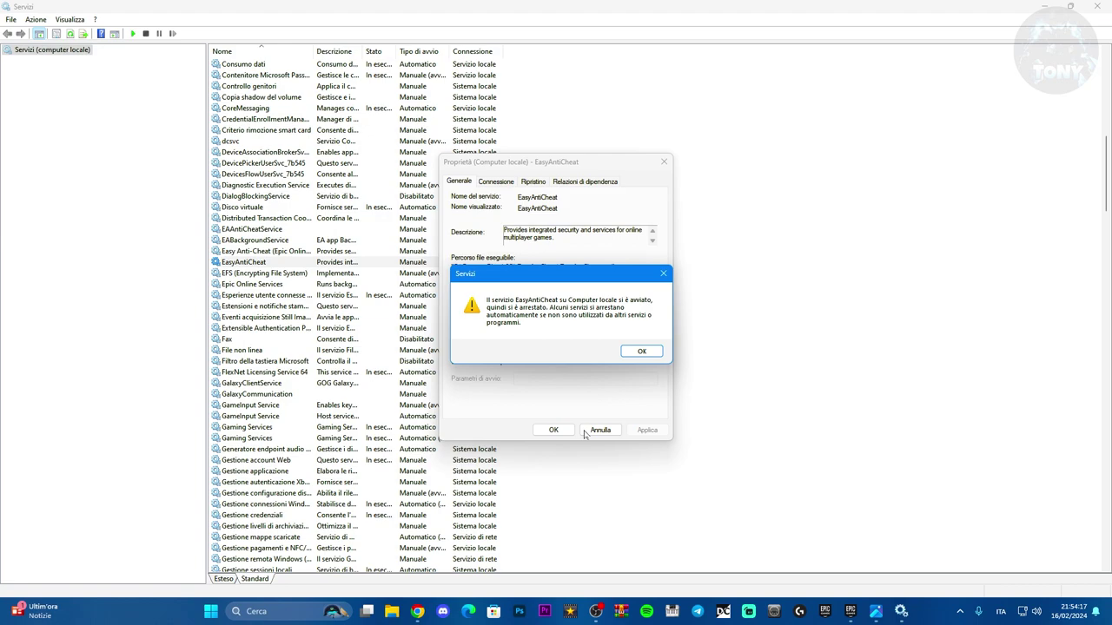
# Set the EasyAntiCheat service's startup type to Manuale, accept its properties and close Services.
pyautogui.click(642, 352)
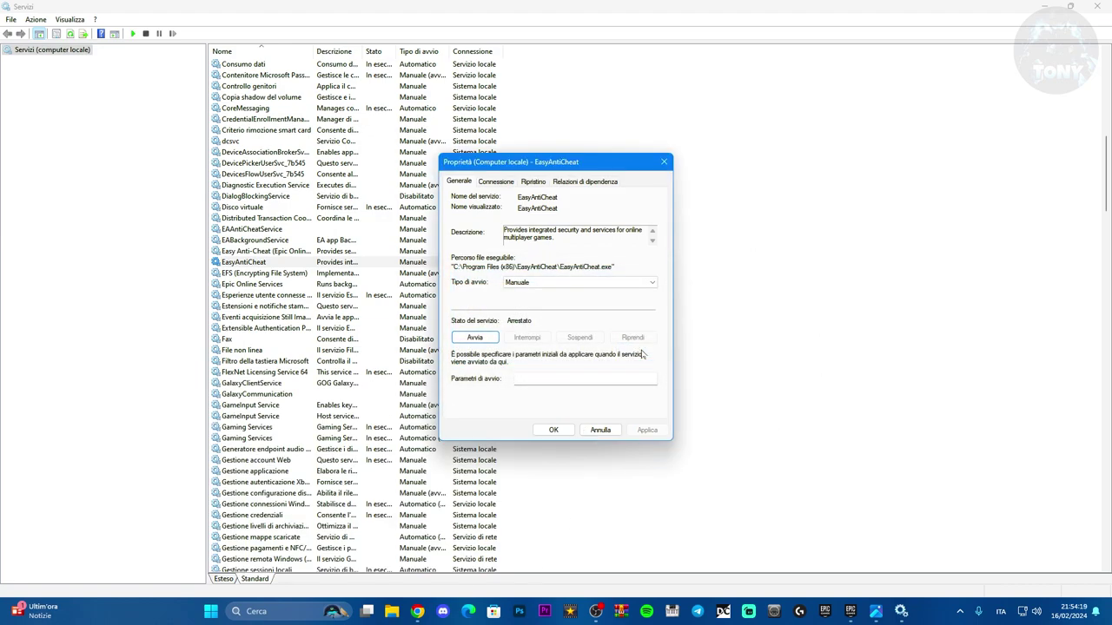
pyautogui.click(527, 287)
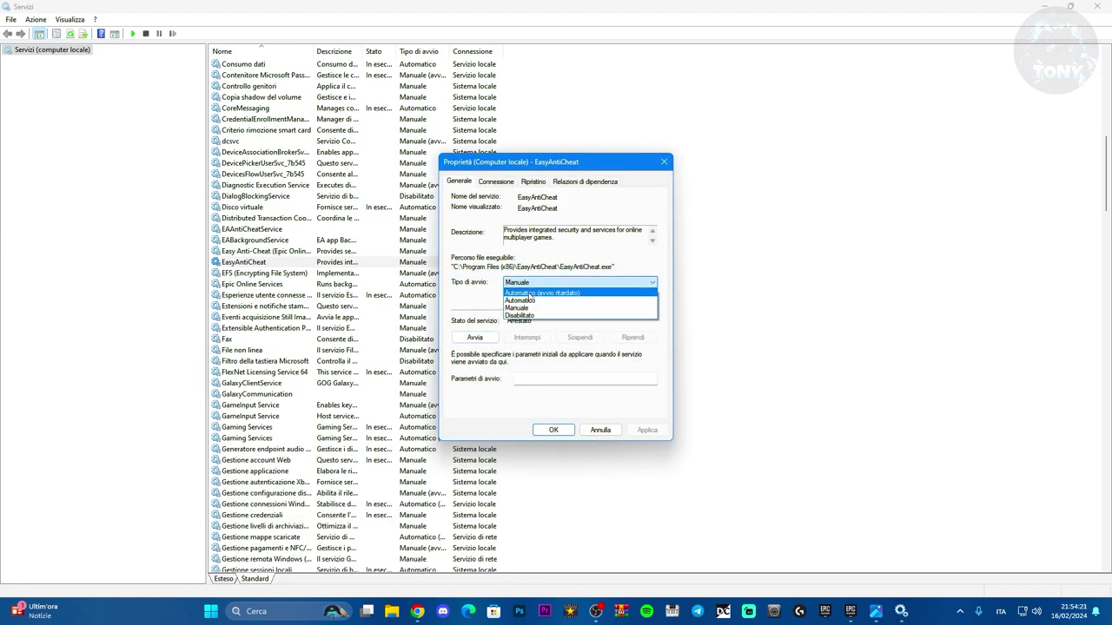
pyautogui.click(526, 311)
pyautogui.click(647, 429)
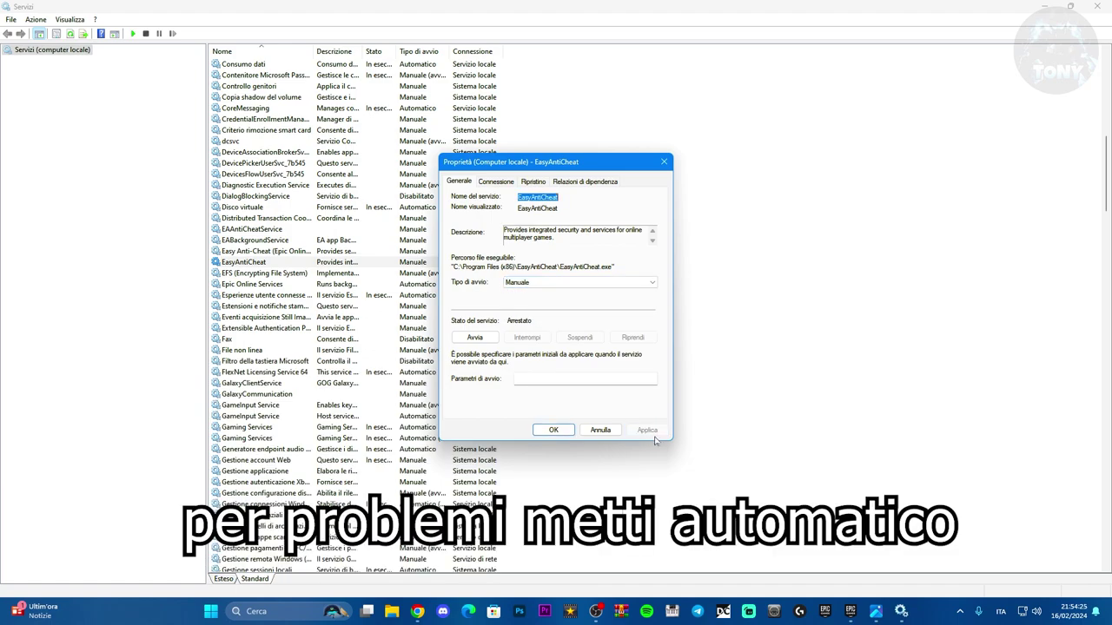
pyautogui.click(550, 432)
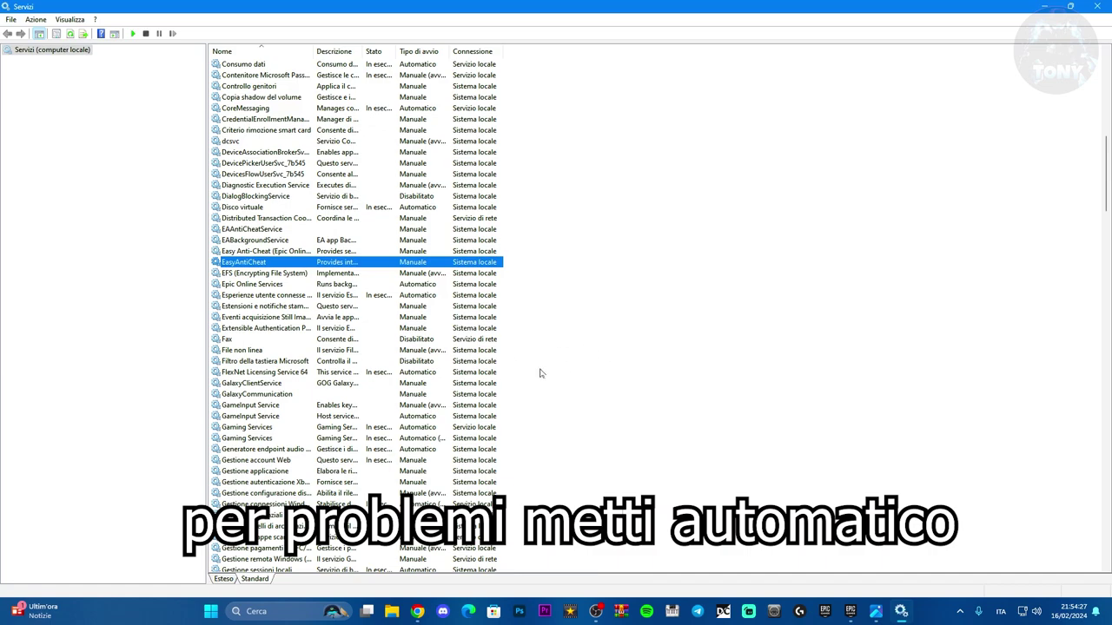
pyautogui.hotkey('alt', 'F4')
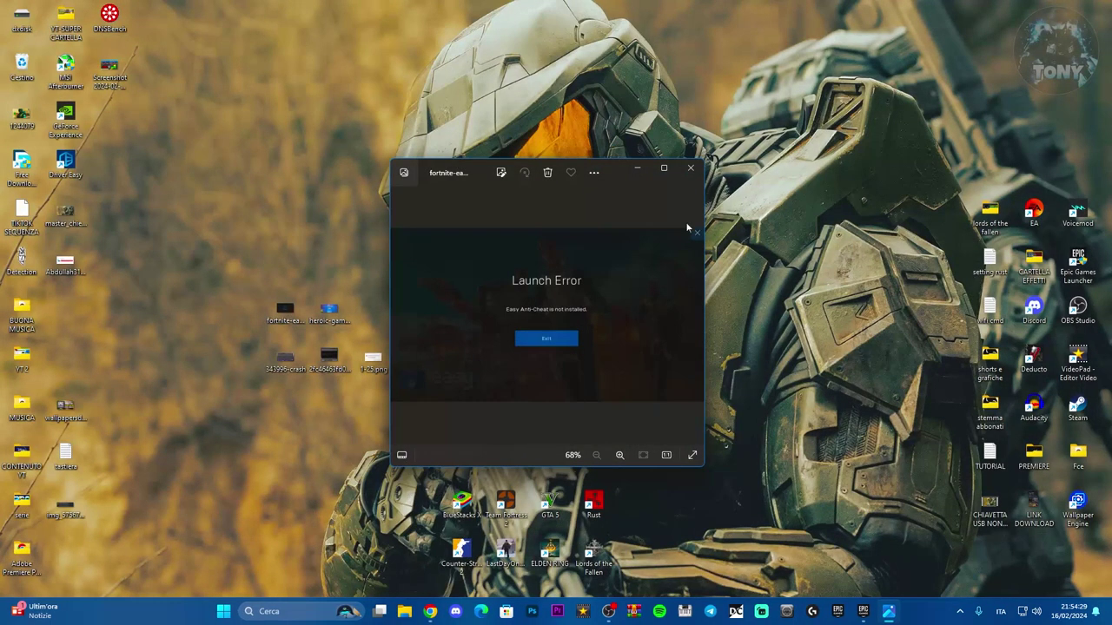
# Switch to the Epic Games Launcher and open Fortnite's installation folder from the game's management options.
pyautogui.click(865, 612)
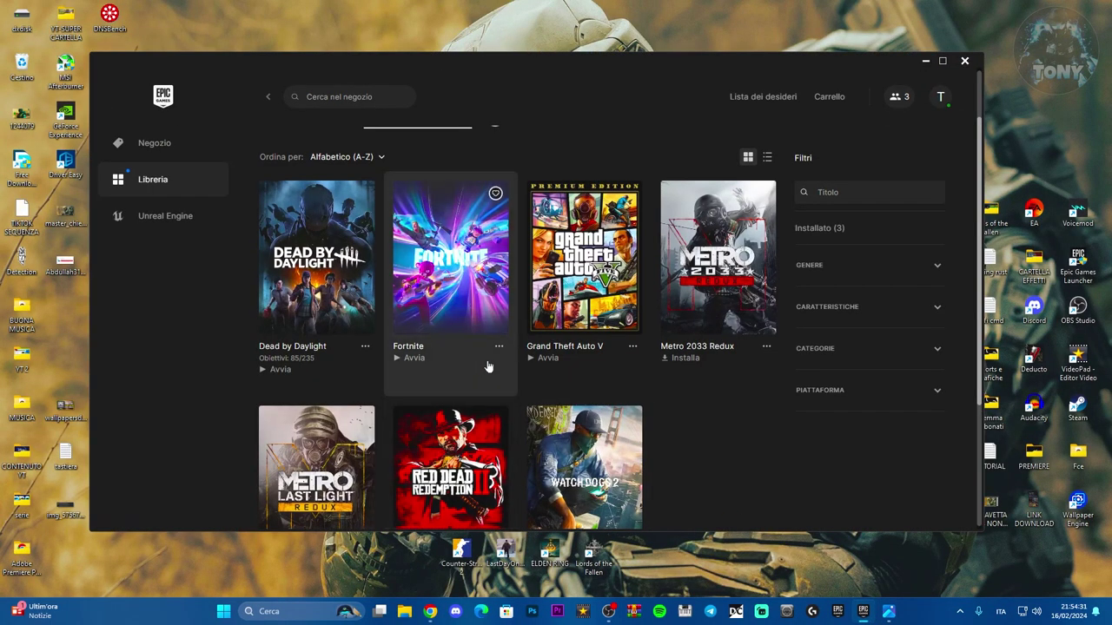
pyautogui.click(498, 348)
pyautogui.scroll(-2, 427, 434)
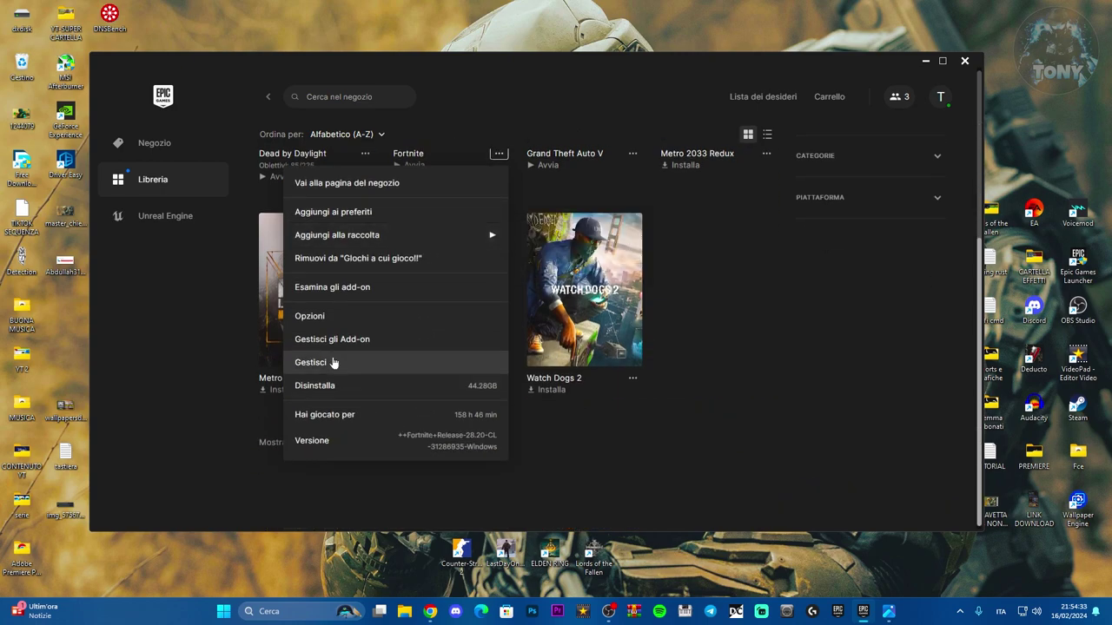
pyautogui.click(374, 363)
pyautogui.click(620, 342)
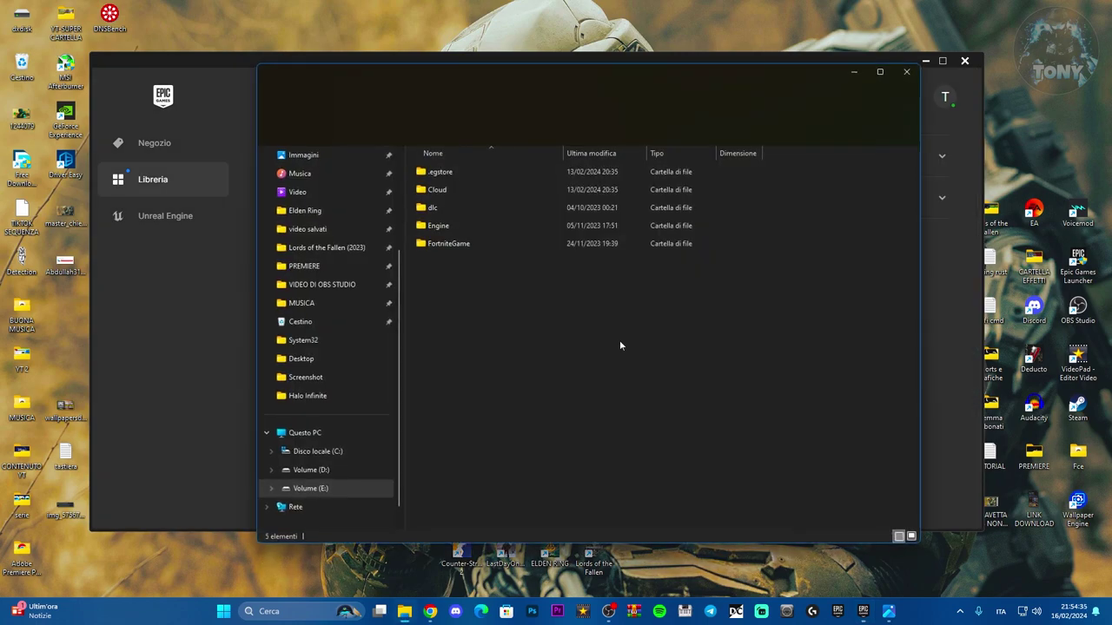
# Run EasyAntiCheat_EOS_Setup from the FortniteGame\Binaries\Win64\EasyAntiCheat folder.
pyautogui.doubleClick(473, 243)
pyautogui.doubleClick(468, 171)
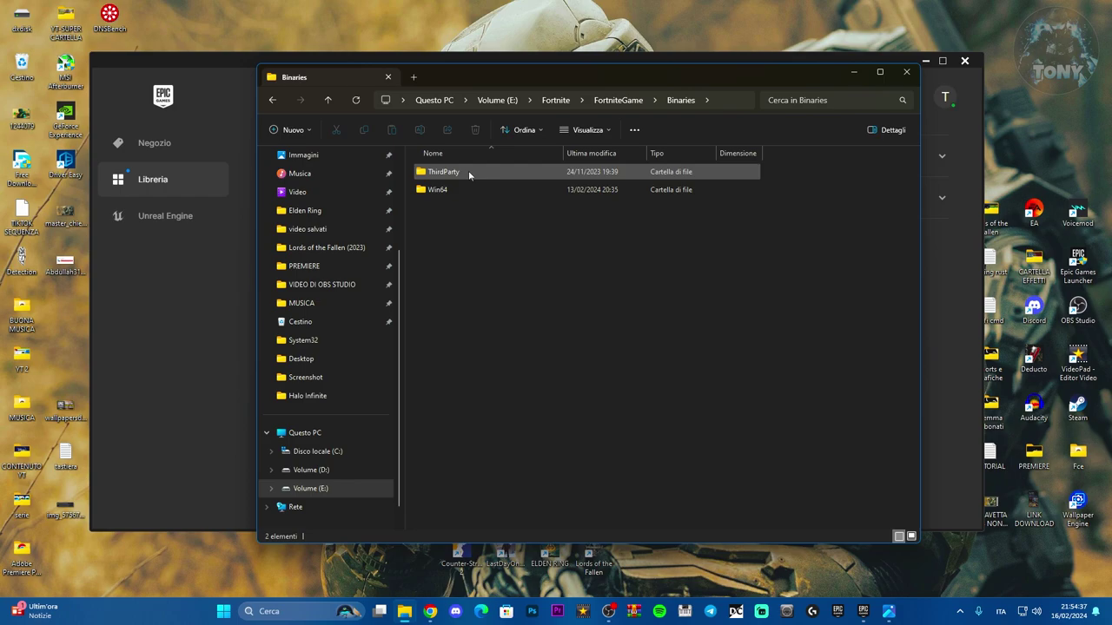
pyautogui.doubleClick(464, 189)
pyautogui.click(488, 210)
pyautogui.doubleClick(500, 211)
pyautogui.click(487, 227)
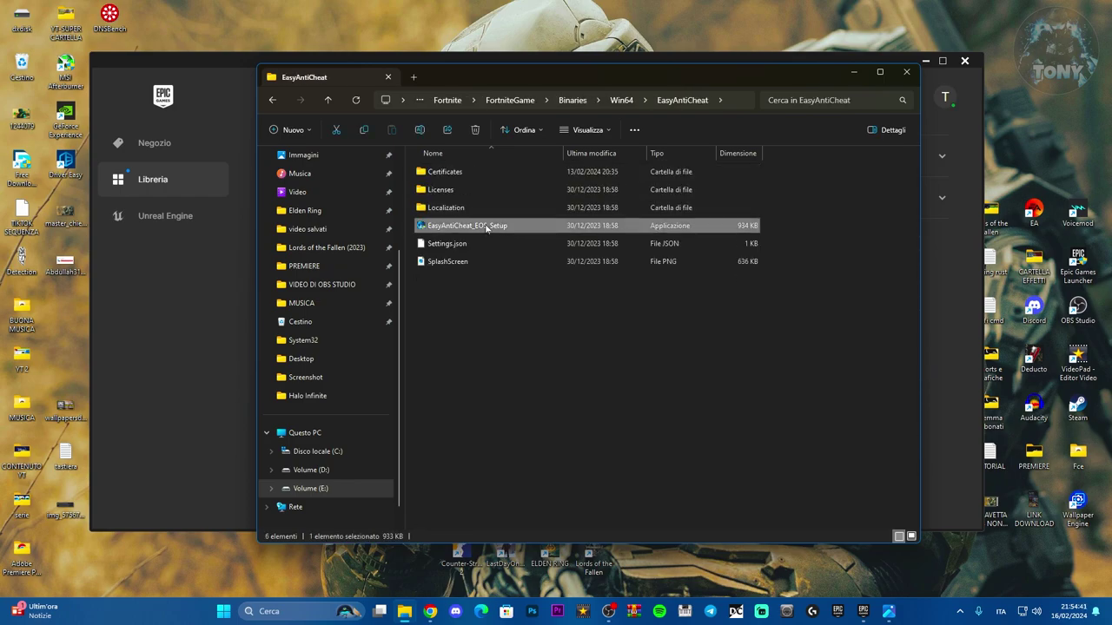
pyautogui.rightClick(484, 226)
pyautogui.click(524, 294)
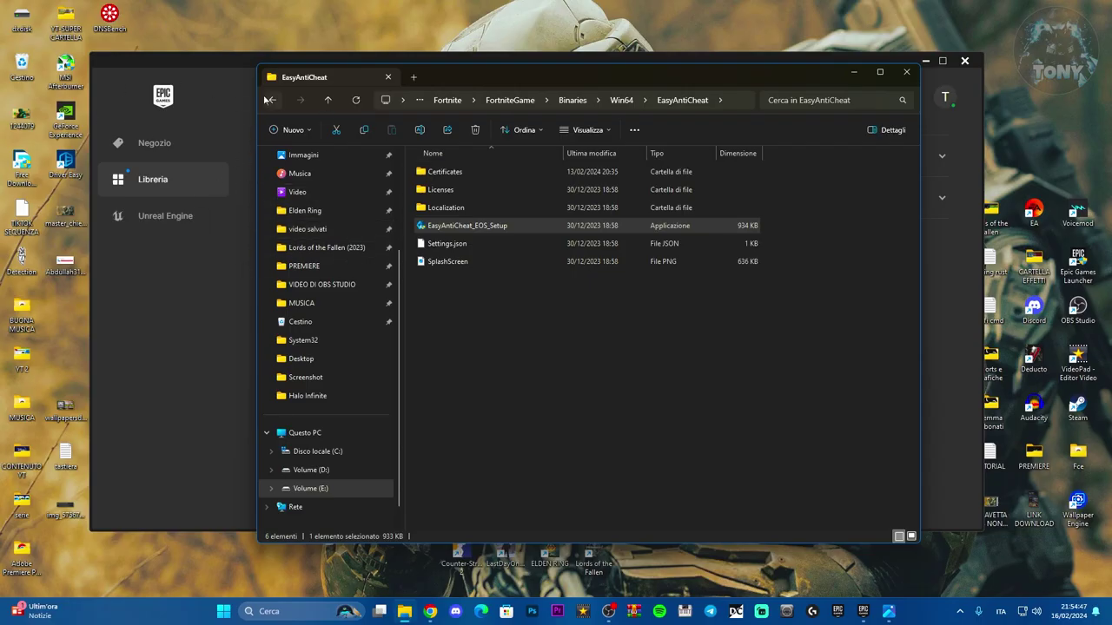
# Go back to the Win64 folder and run EasyAntiCheat_Setup from its EasyAntiCheat_Kamu subfolder.
pyautogui.click(271, 100)
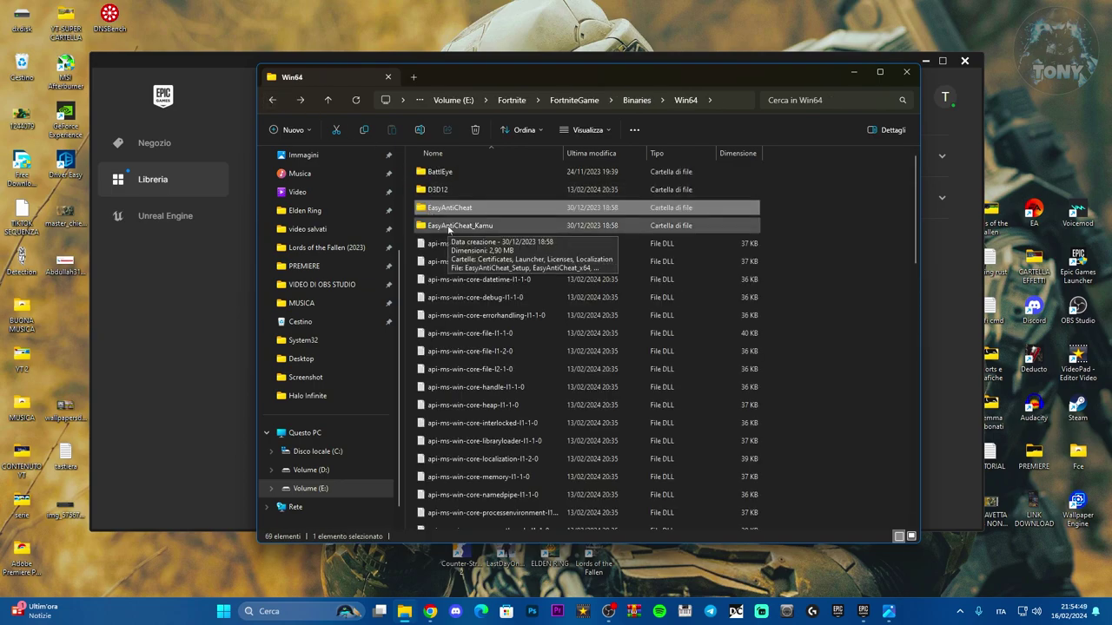
pyautogui.doubleClick(463, 227)
pyautogui.click(508, 245)
pyautogui.rightClick(509, 249)
pyautogui.click(556, 318)
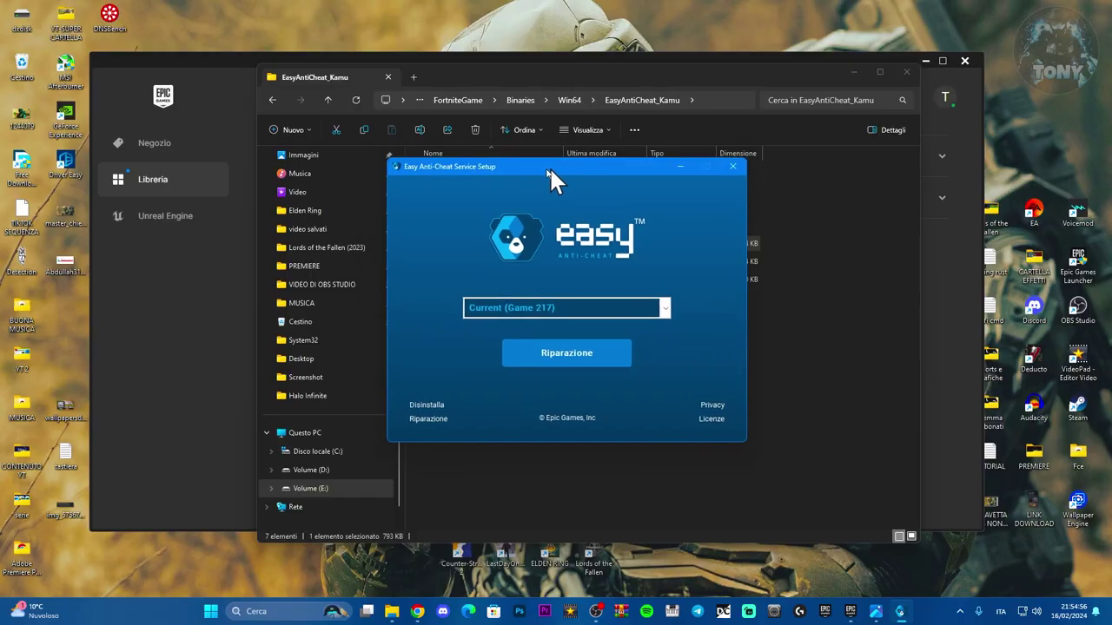
# Repair the Easy Anti-Cheat service for Current (Game 217) and finish the setup.
pyautogui.moveTo(549, 166); pyautogui.dragTo(596, 152)
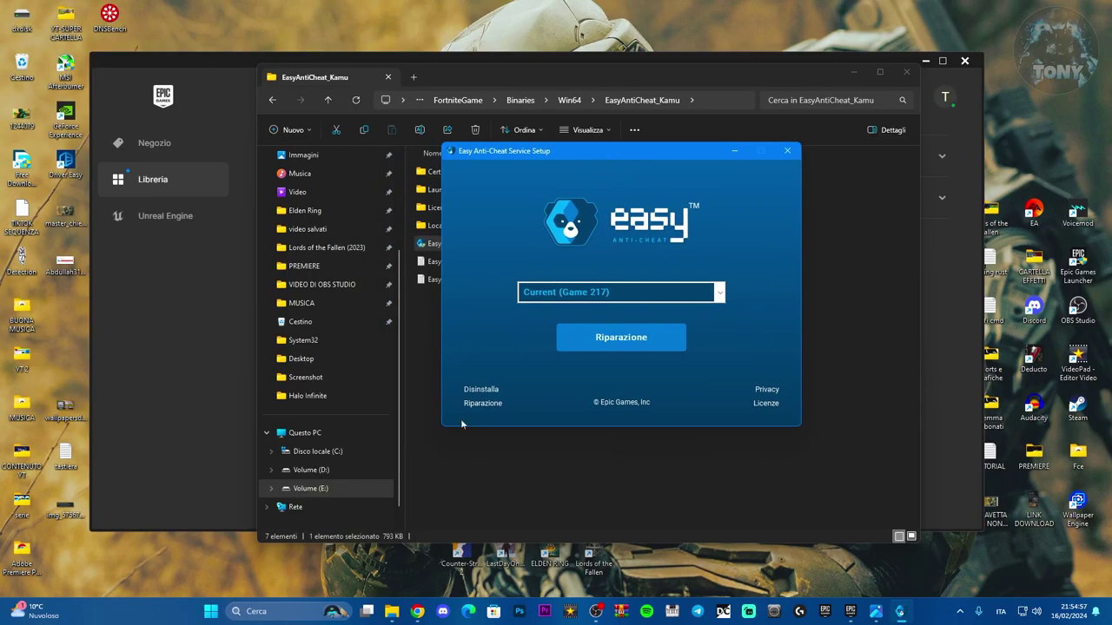
pyautogui.click(477, 403)
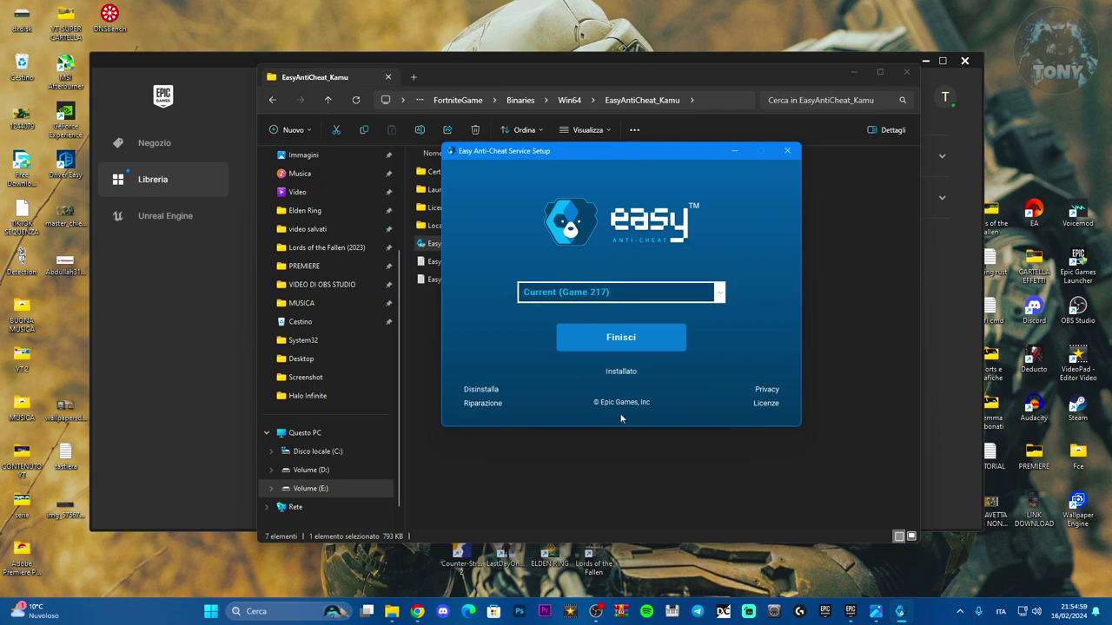
pyautogui.click(608, 346)
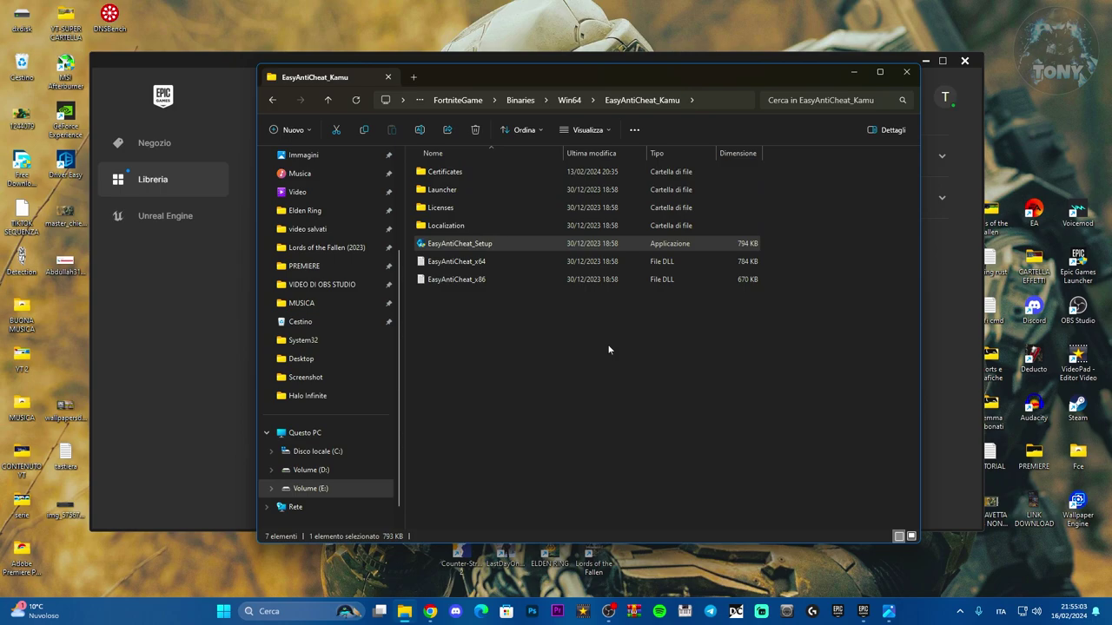
# Run EasyAntiCheat_Setup again, uninstall the Easy Anti-Cheat service and close the setup.
pyautogui.rightClick(514, 244)
pyautogui.click(556, 321)
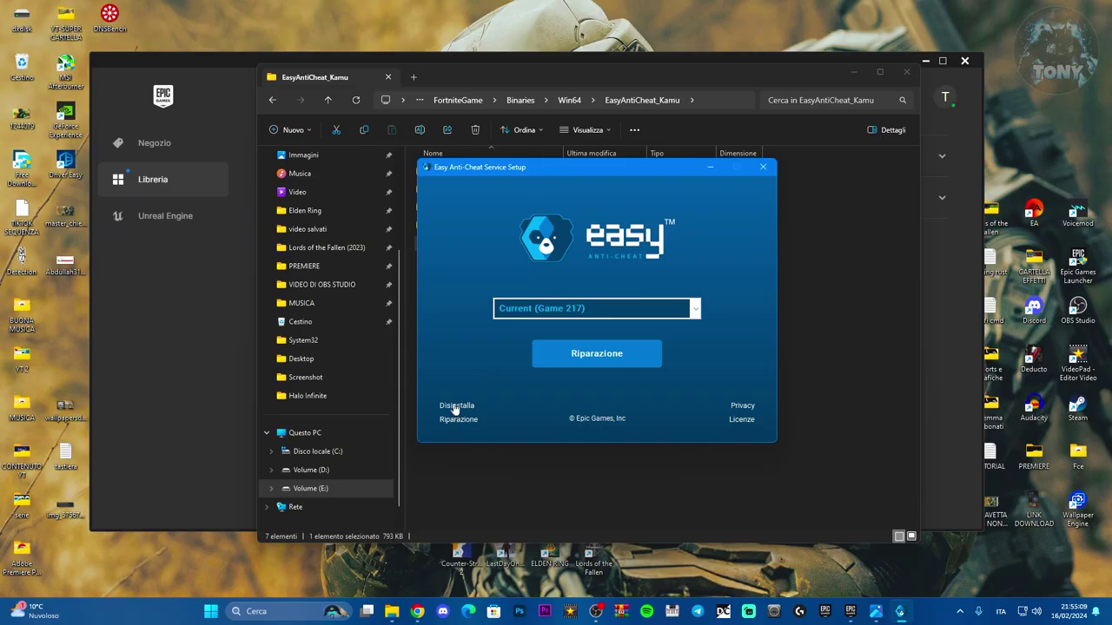
pyautogui.click(453, 405)
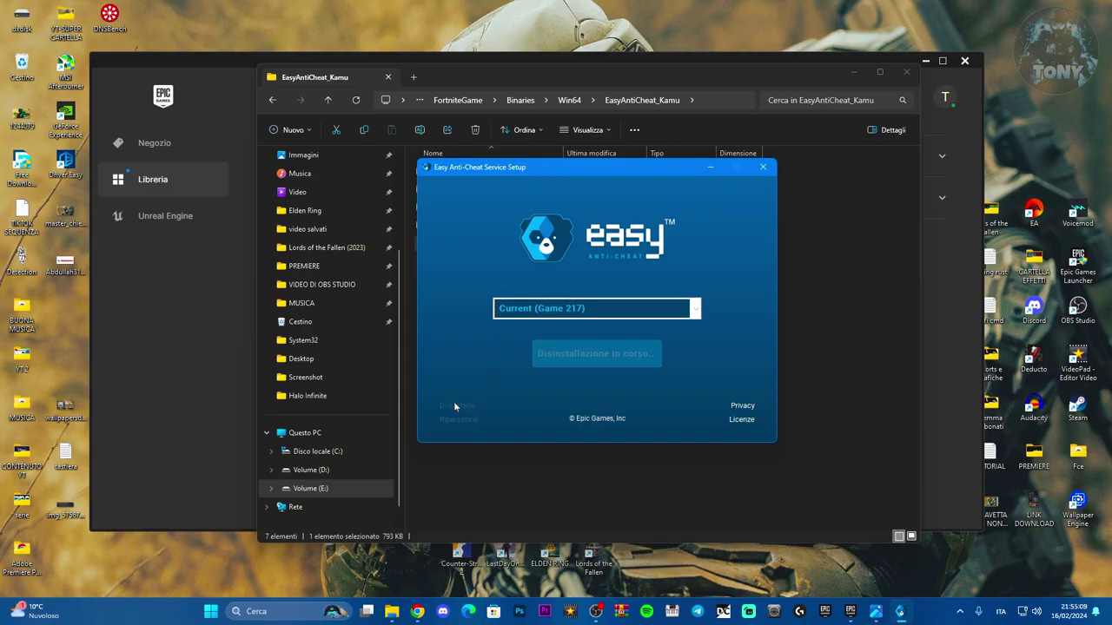
pyautogui.click(762, 166)
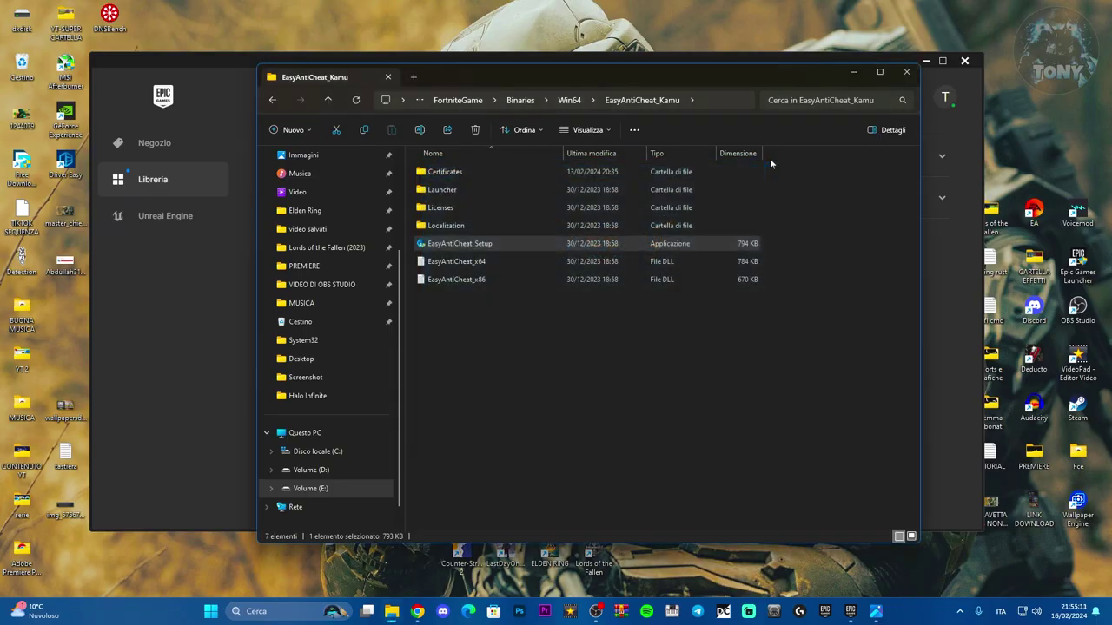
# Return to the Epic Games Launcher and close Fortnite's management options to show the game library.
pyautogui.moveTo(762, 81); pyautogui.dragTo(596, 100)
pyautogui.click(831, 80)
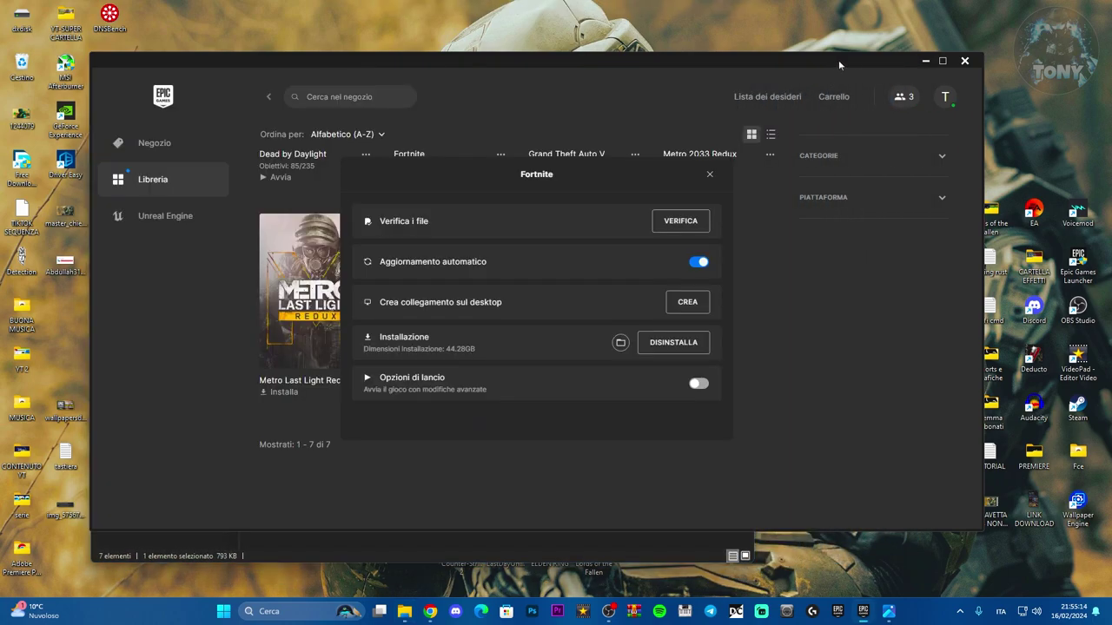
pyautogui.click(709, 174)
pyautogui.scroll(-1, 413, 382)
pyautogui.scroll(-1, 414, 382)
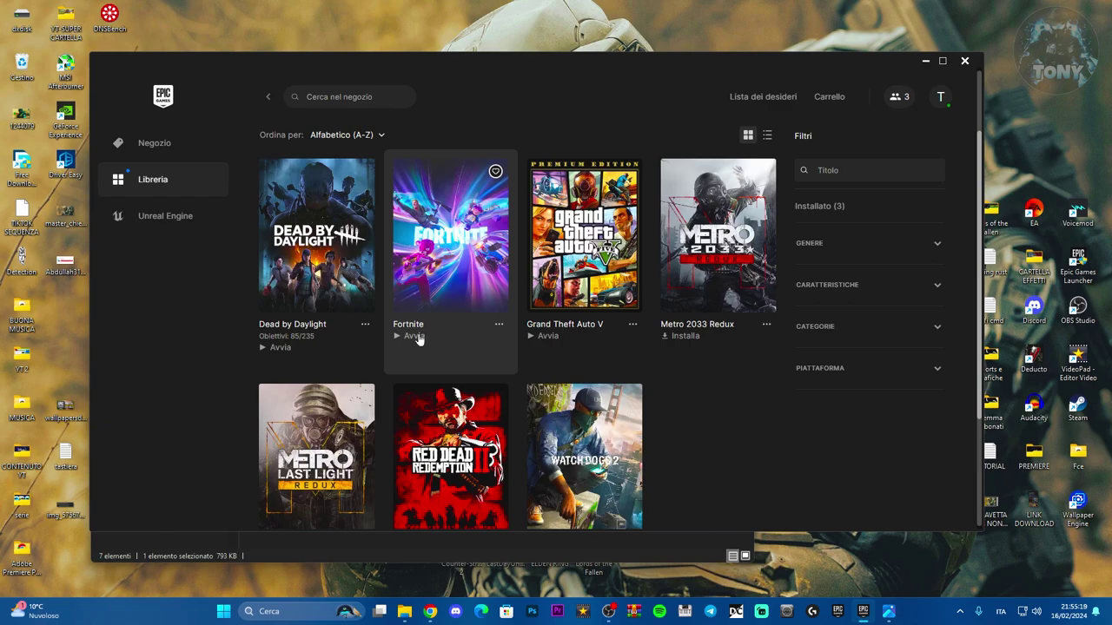
# Quit the Epic Games Launcher completely, and close the folder window and the launch error image.
pyautogui.click(966, 62)
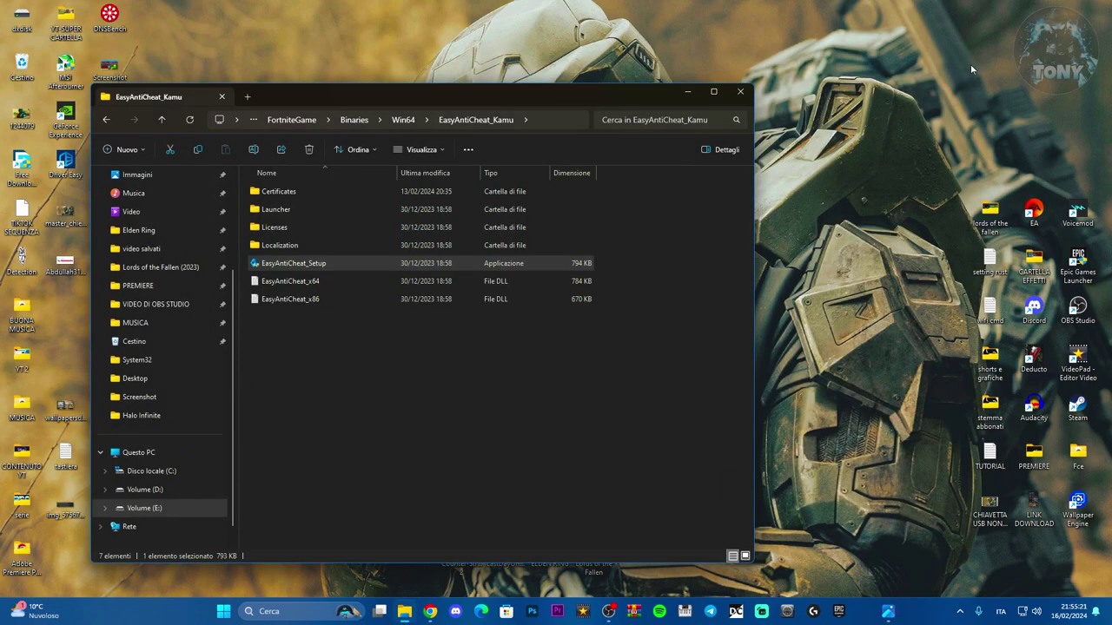
pyautogui.click(740, 91)
pyautogui.click(959, 611)
pyautogui.rightClick(1008, 530)
pyautogui.click(1020, 517)
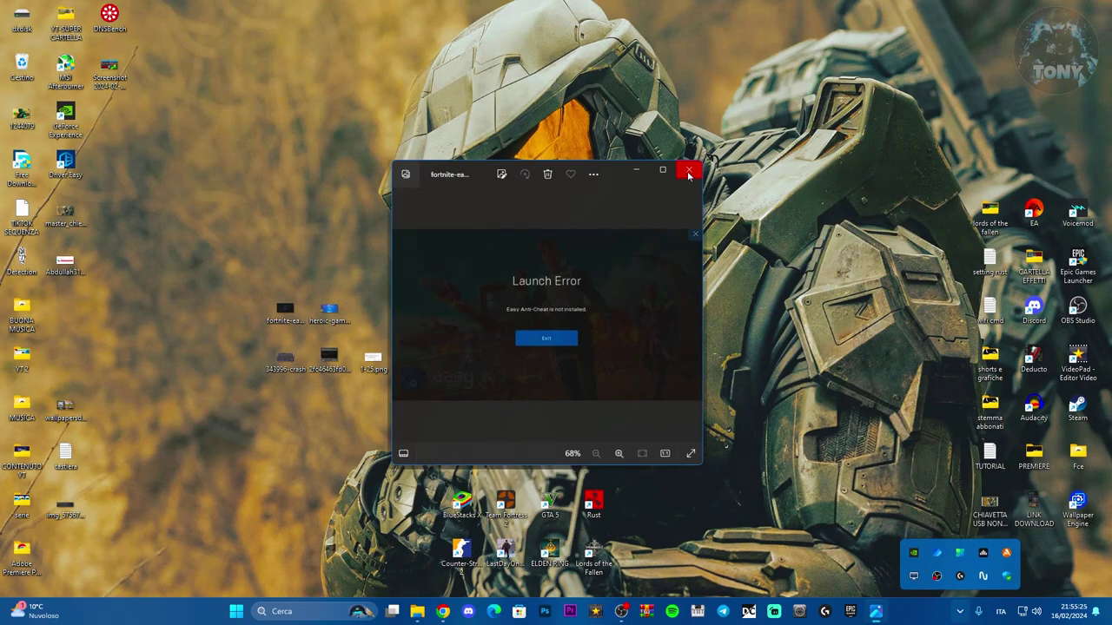
pyautogui.click(690, 168)
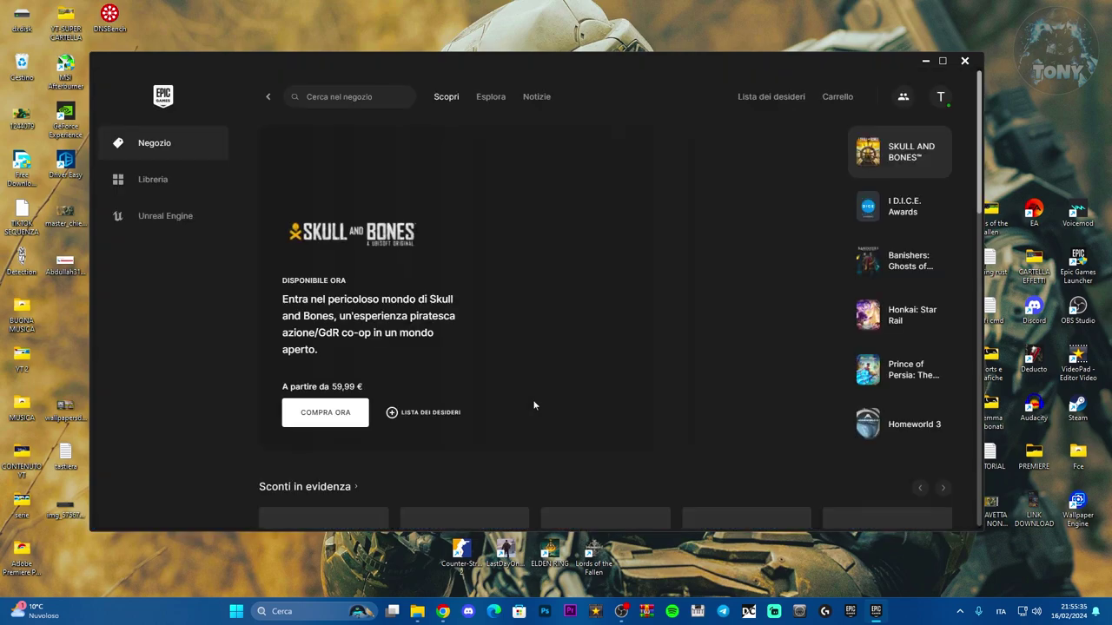
# Open the Epic Games library and go to Fortnite's installation folder from its management options.
pyautogui.click(165, 181)
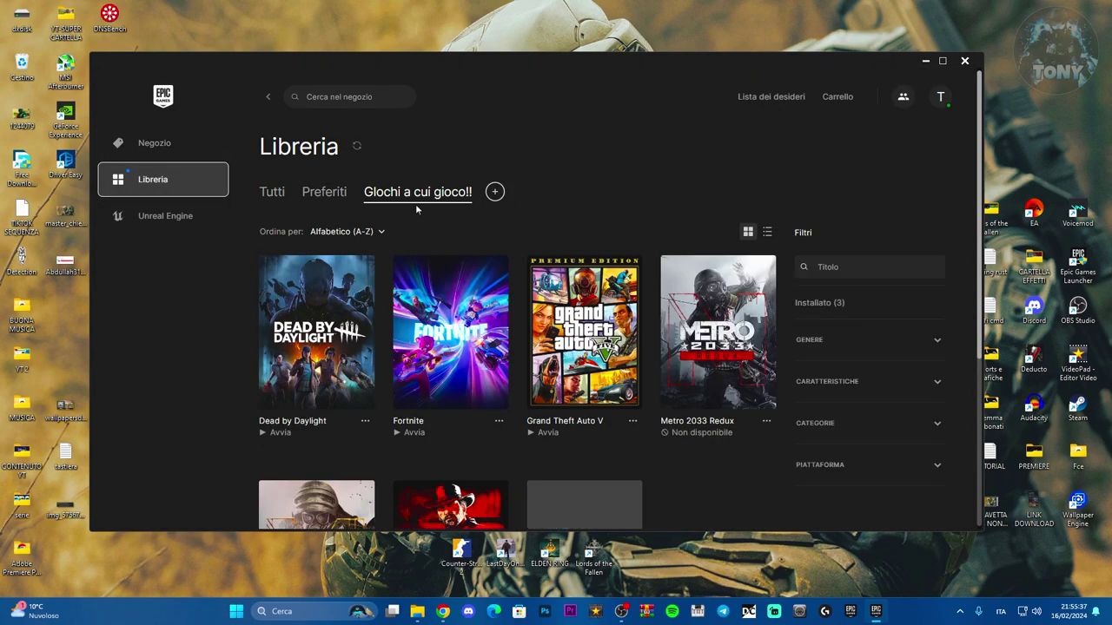
pyautogui.scroll(-3, 504, 339)
pyautogui.click(498, 324)
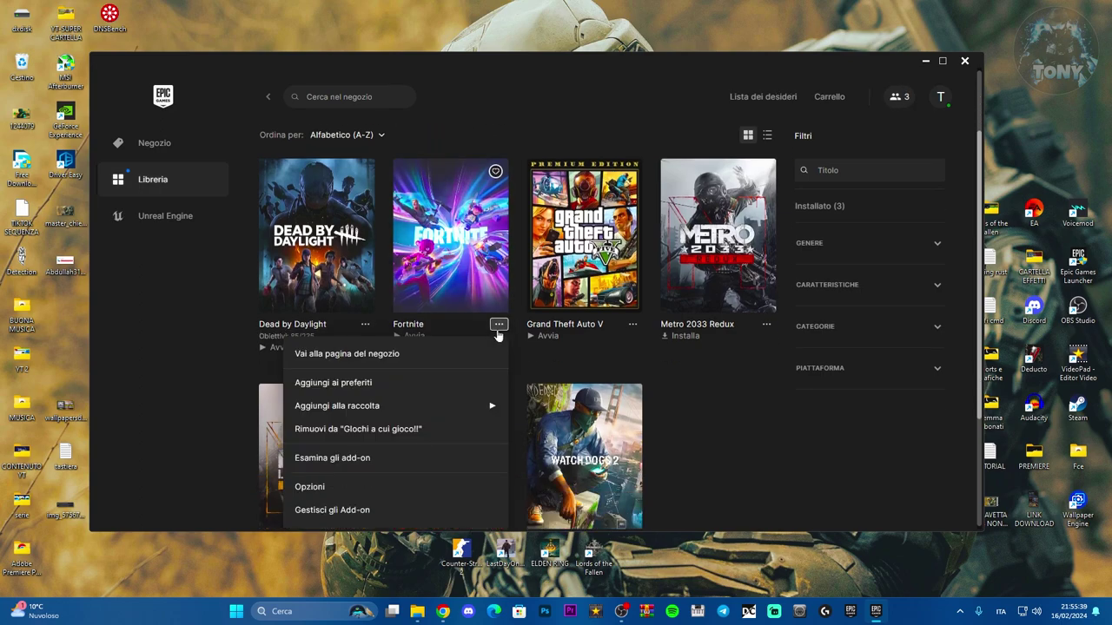
pyautogui.scroll(-3, 348, 454)
pyautogui.click(319, 370)
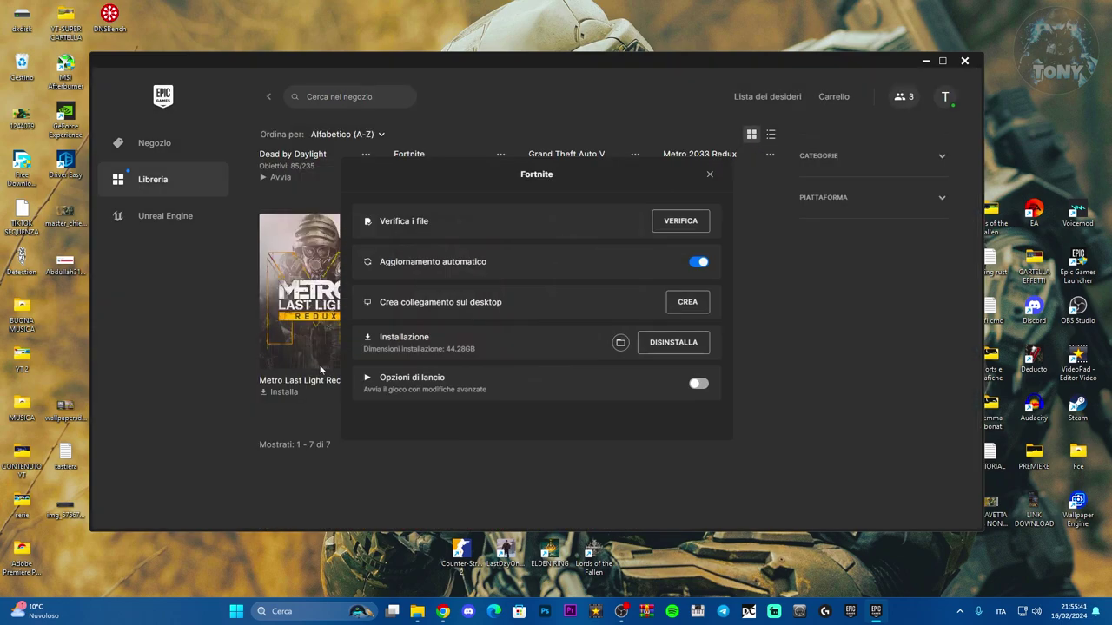
pyautogui.click(621, 343)
# Install Easy Anti-Cheat for Current (Game 217) with EasyAntiCheat_Setup from FortniteGame\Binaries\Win64\EasyAntiCheat_Kamu, and finish the setup.
pyautogui.doubleClick(309, 279)
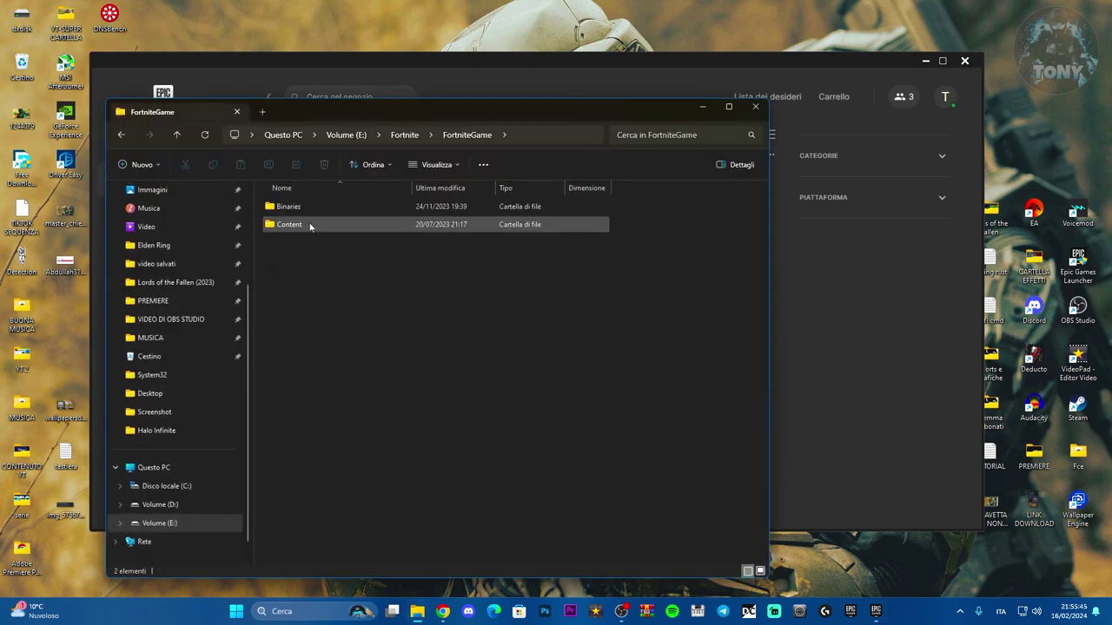
pyautogui.doubleClick(311, 224)
pyautogui.click(340, 260)
pyautogui.doubleClick(340, 260)
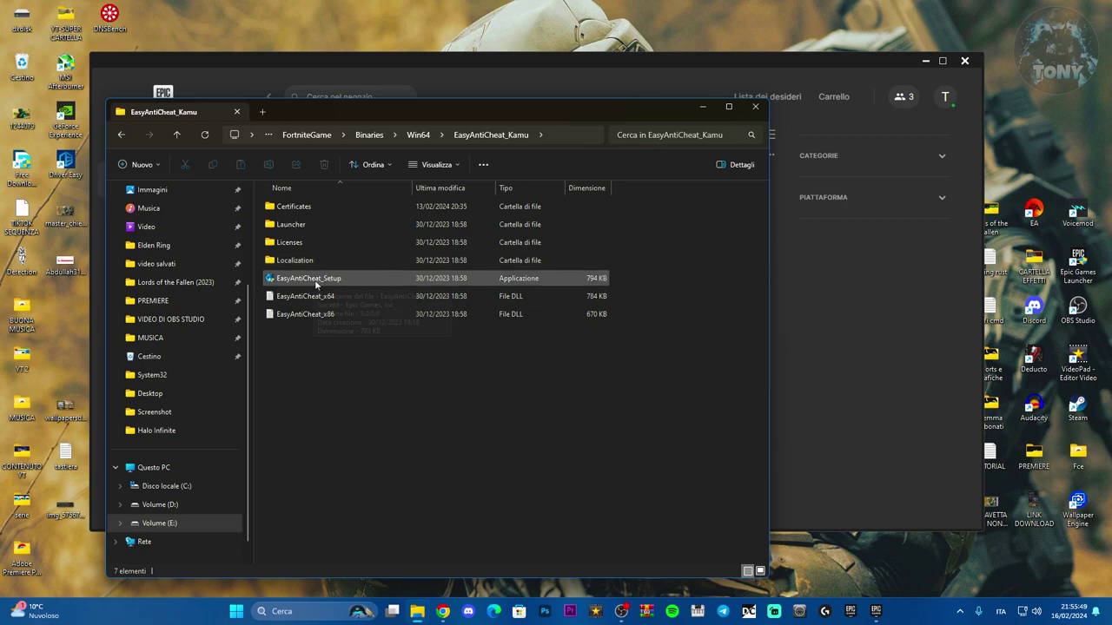
pyautogui.click(330, 282)
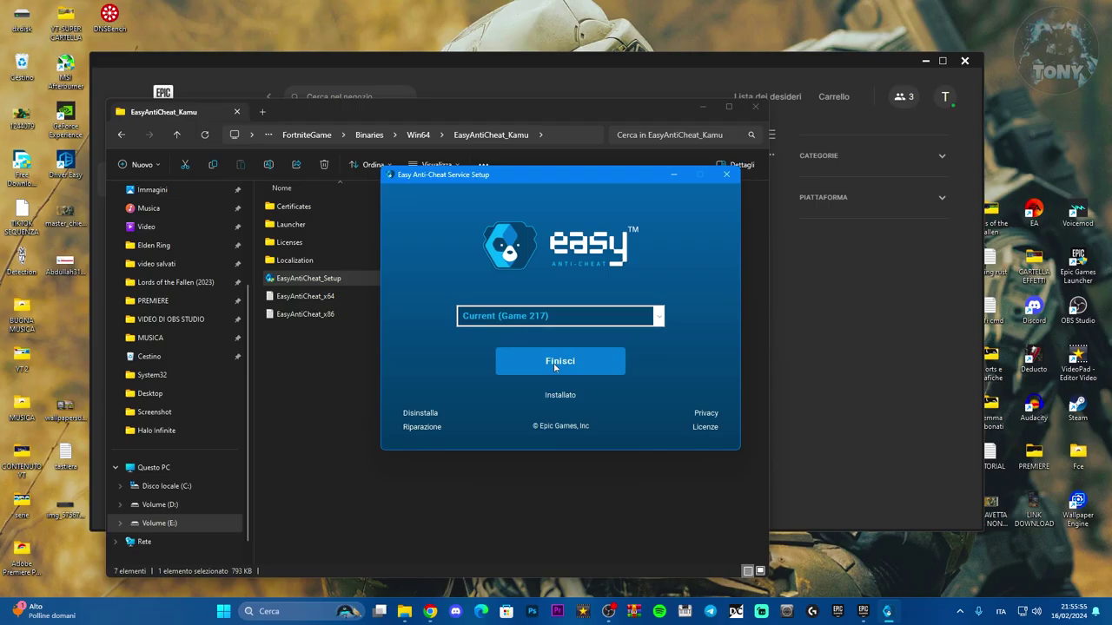
pyautogui.click(554, 363)
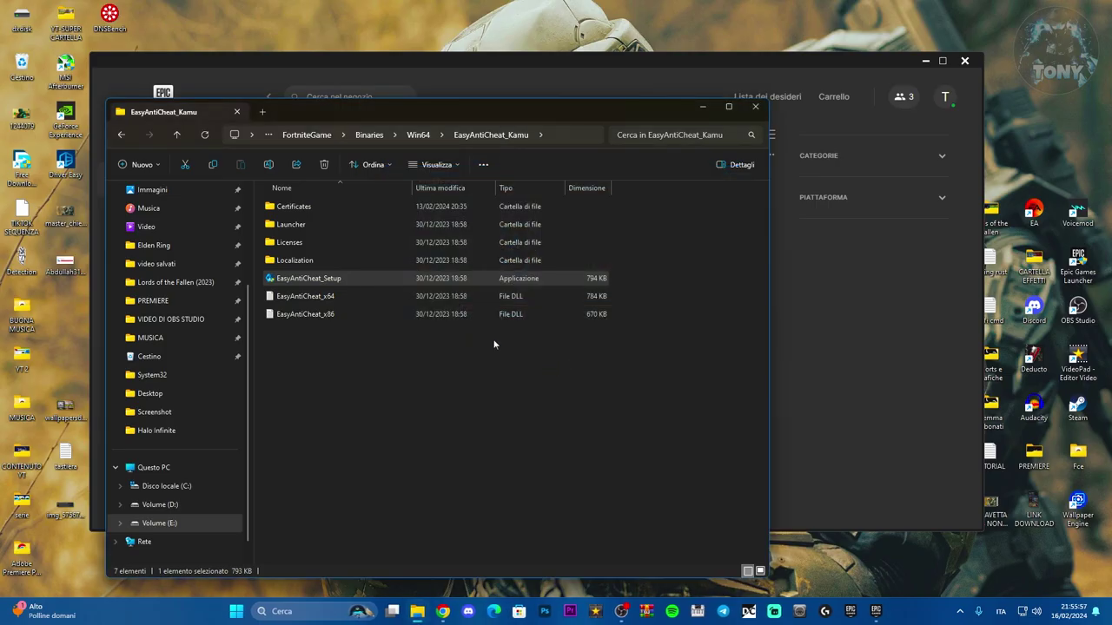
# Delete the EasyAntiCheat and EasyAntiCheat_Kamu folders from Fortnite's Win64 folder and close the folder window.
pyautogui.click(122, 135)
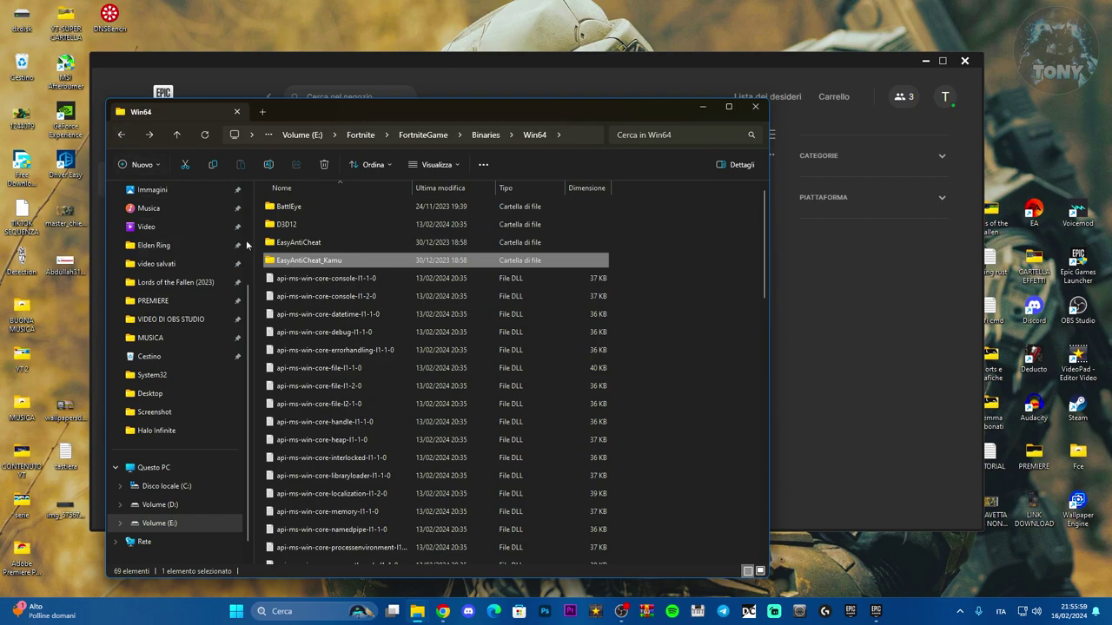
pyautogui.keyDown('ctrl'); pyautogui.click(296, 242); pyautogui.keyUp('ctrl')
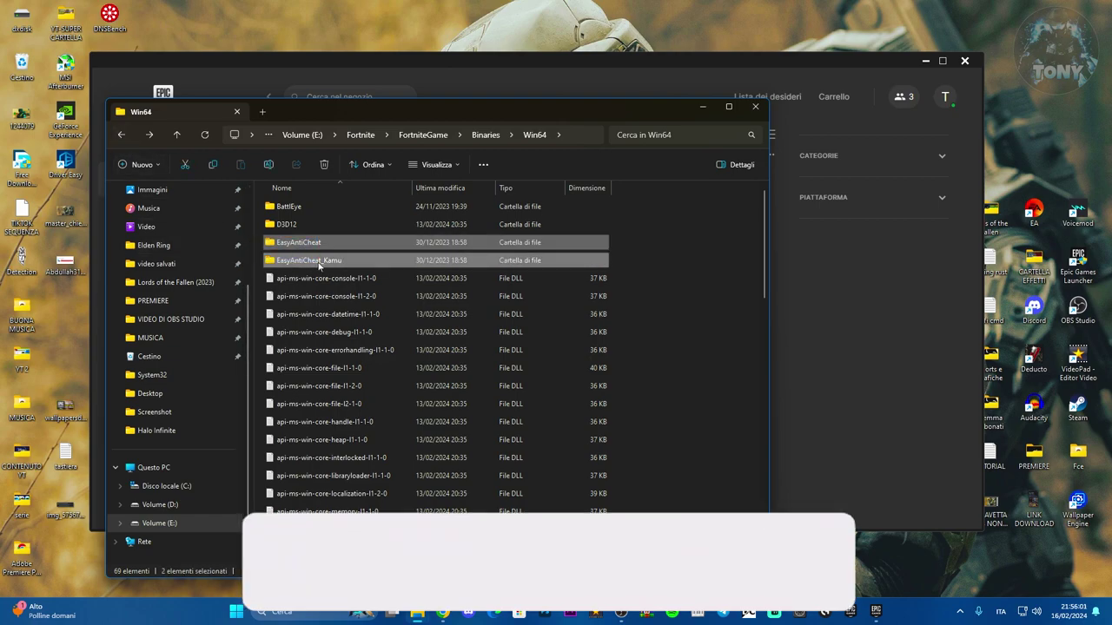
pyautogui.press('Delete')
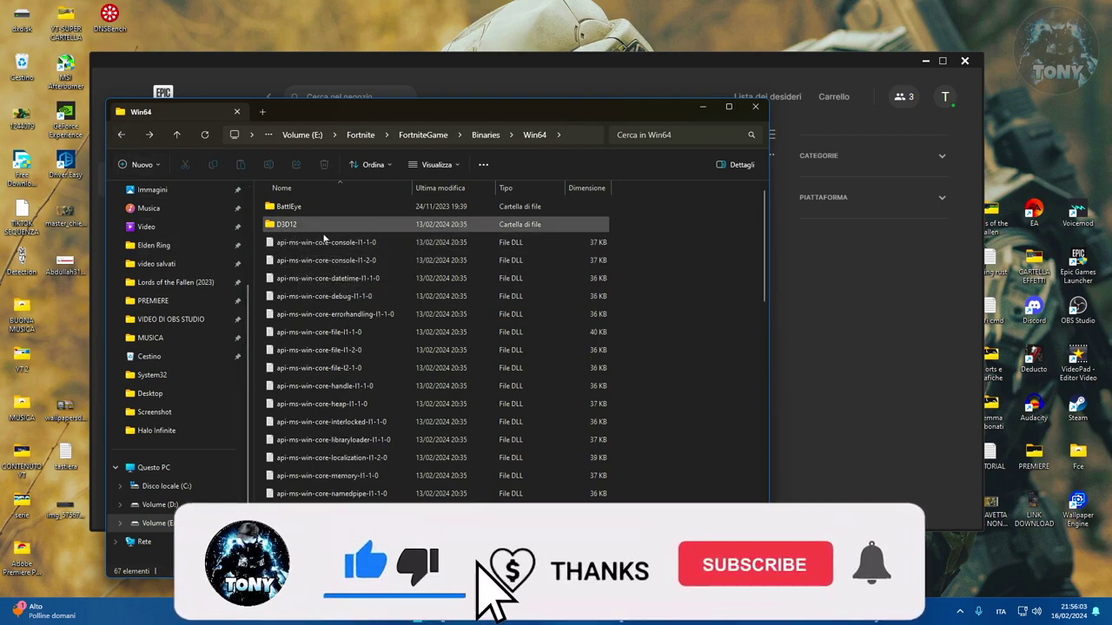
pyautogui.click(755, 106)
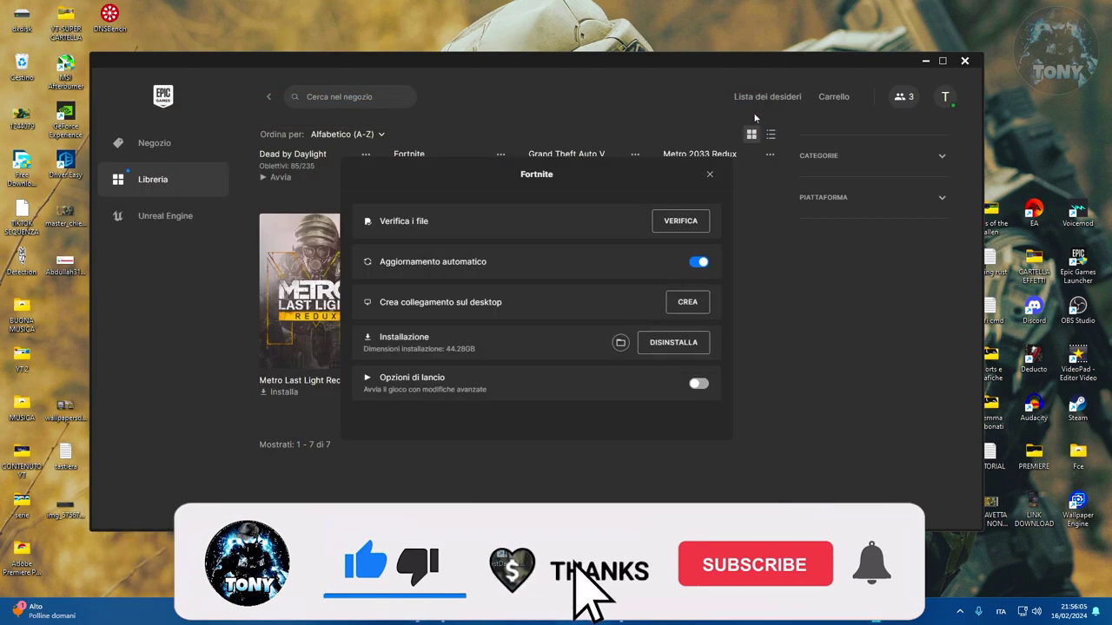
# Verify Fortnite's game files from its management options in the library, and close the downloads list when finished.
pyautogui.click(709, 175)
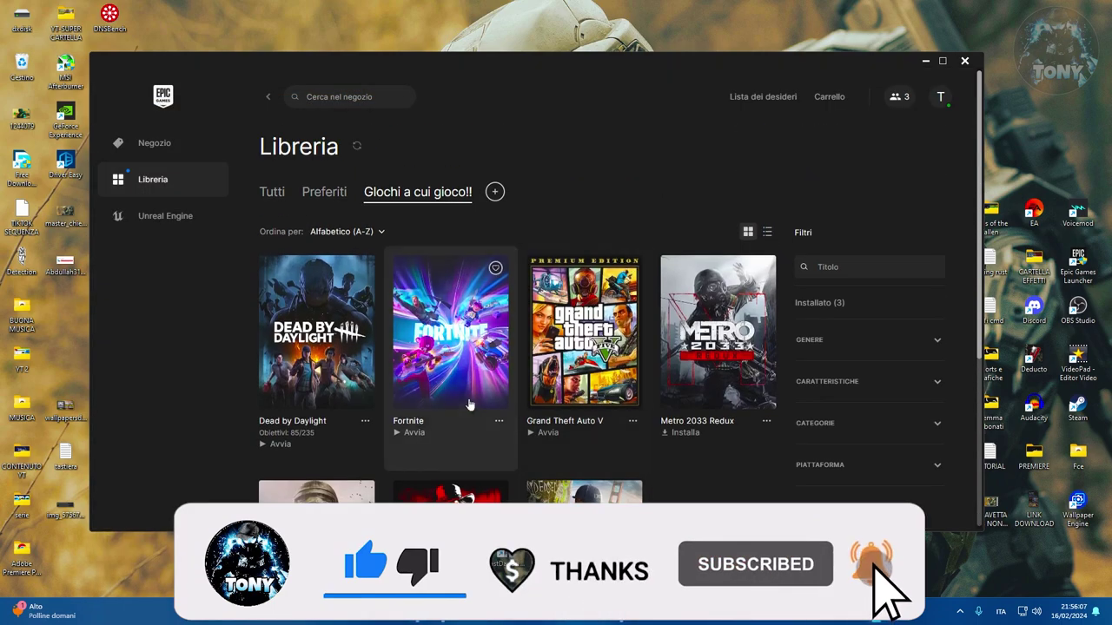
pyautogui.scroll(-2, 470, 405)
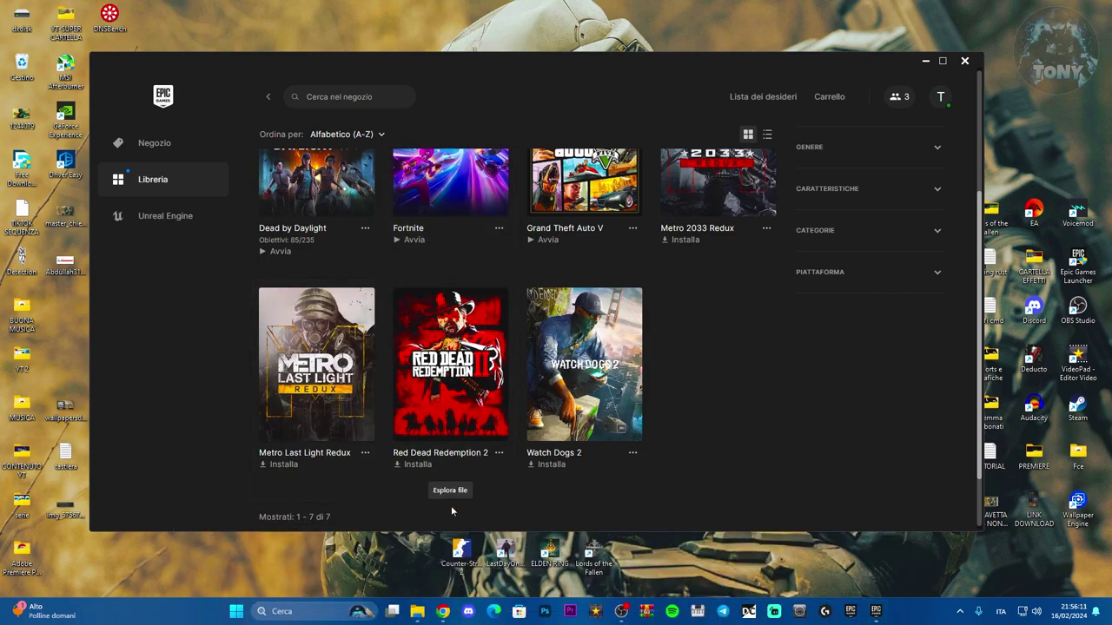
pyautogui.scroll(3, 449, 460)
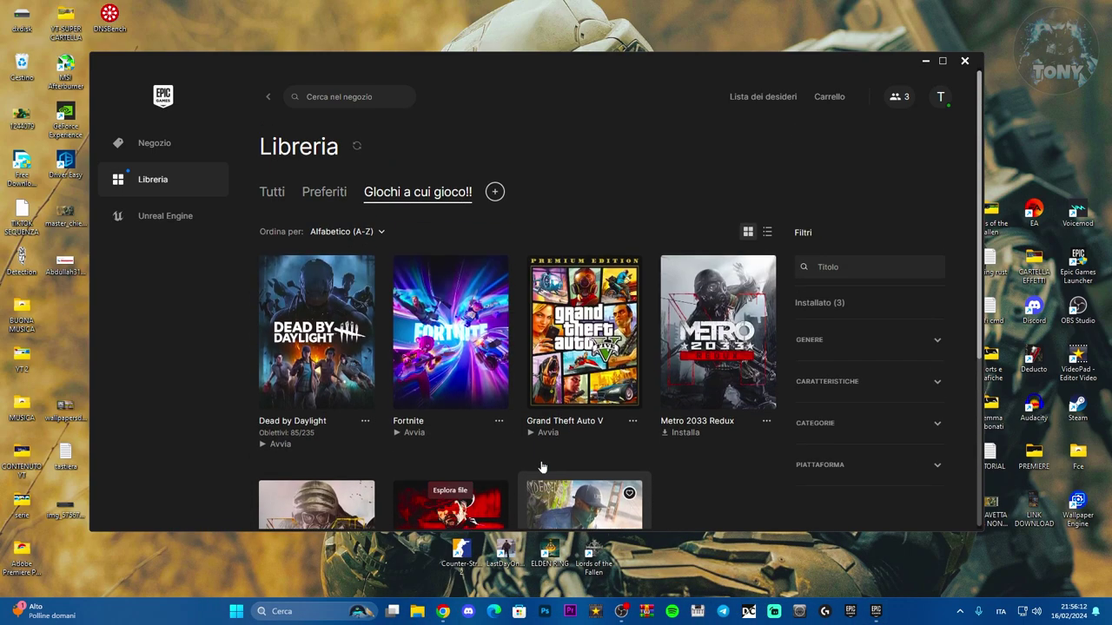
pyautogui.click(499, 420)
pyautogui.click(352, 316)
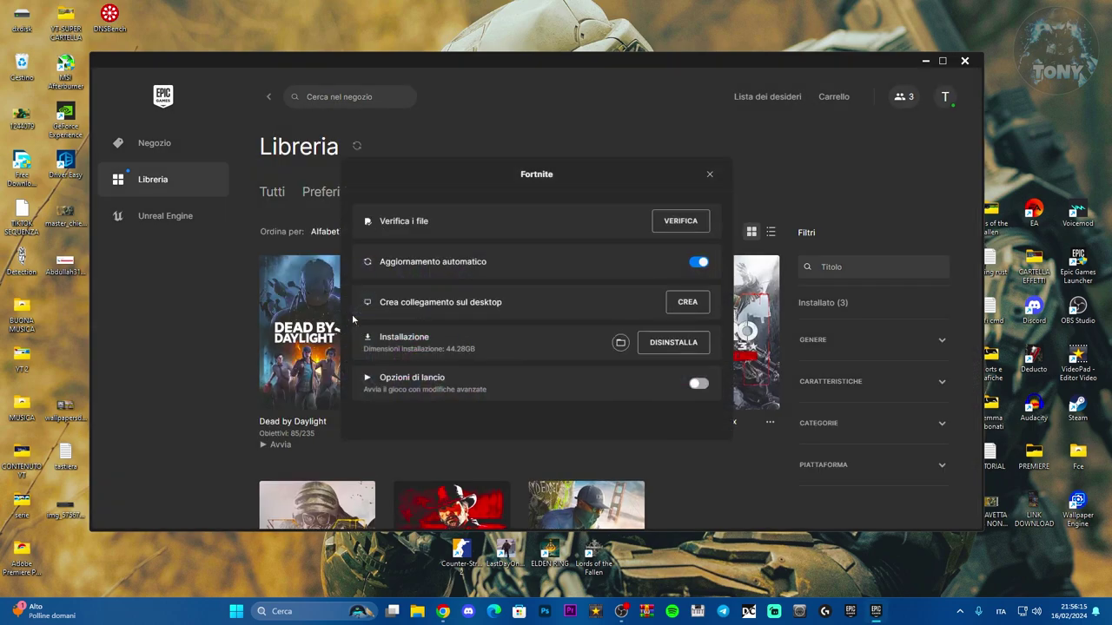
pyautogui.click(679, 224)
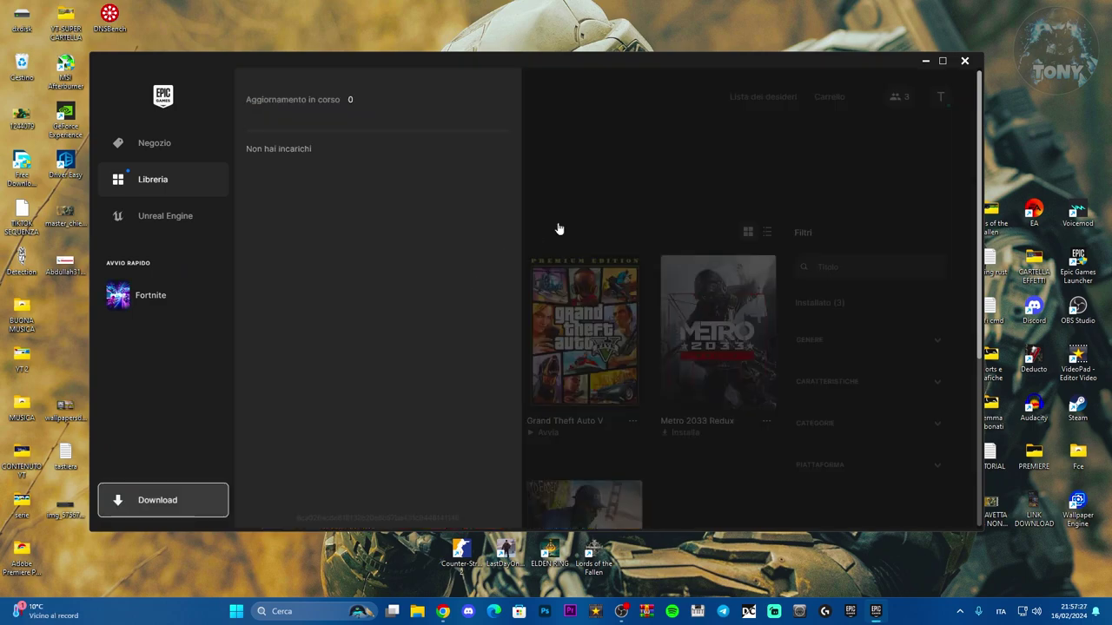
pyautogui.click(688, 469)
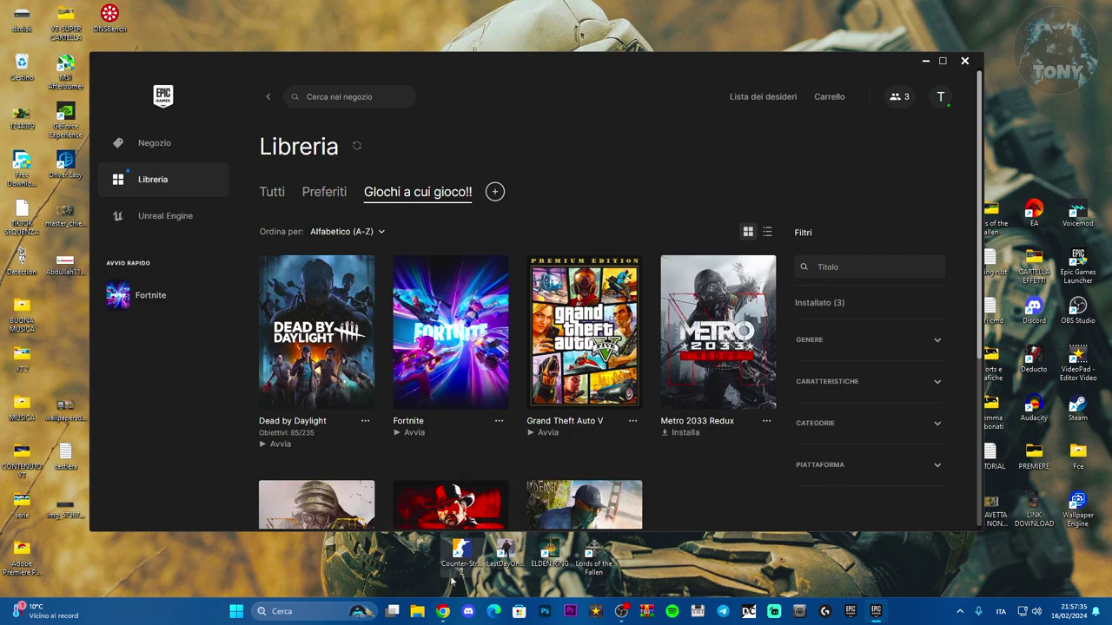
# Minimise the launcher and open the Fortnite launch error image from the desktop.
pyautogui.moveTo(445, 612)
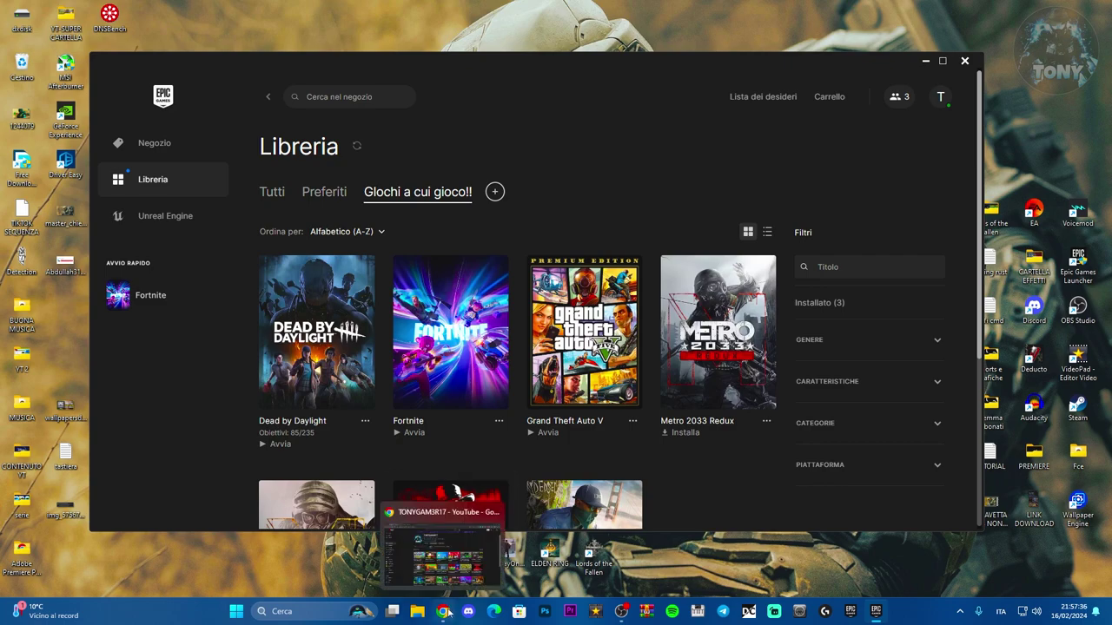
pyautogui.click(924, 62)
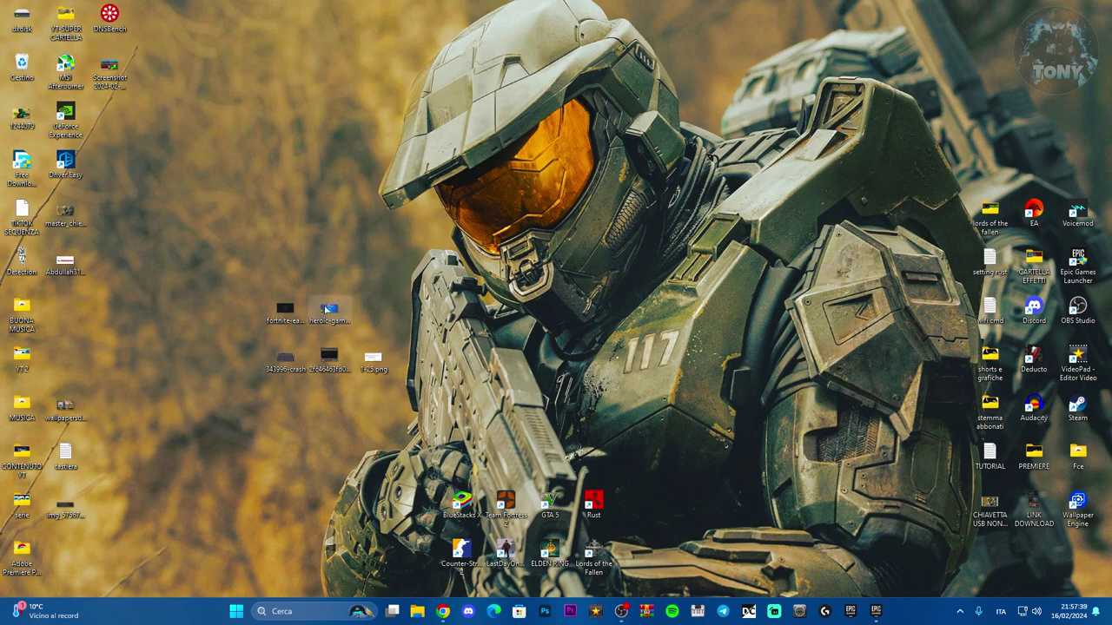
pyautogui.doubleClick(286, 313)
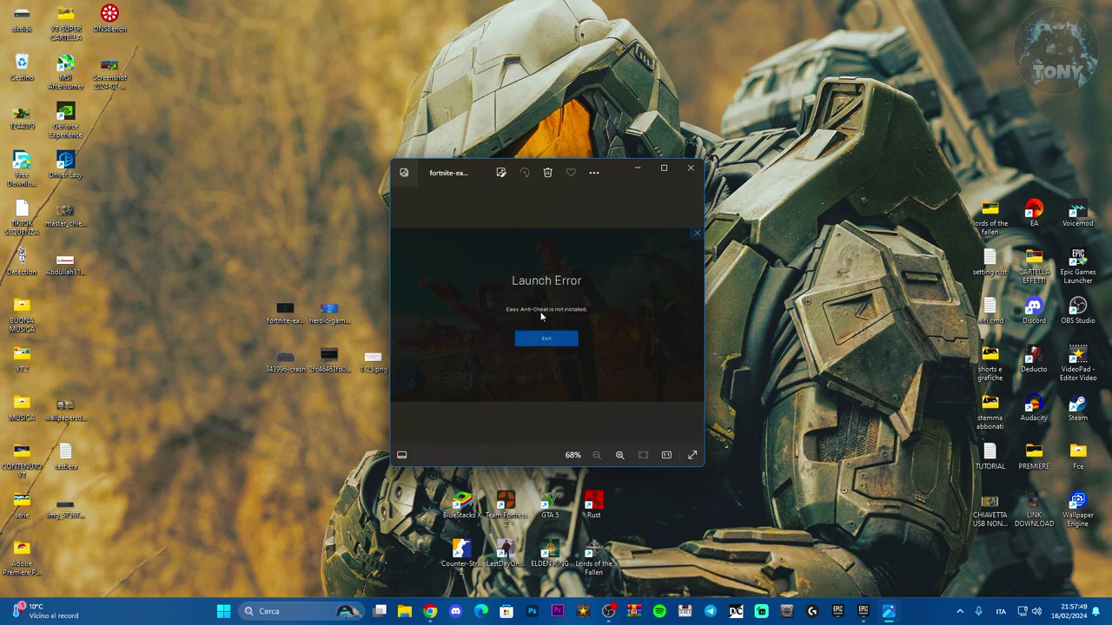
# Switch to Chrome and go back from the assistance request page to the Epic Games support home page.
pyautogui.click(430, 611)
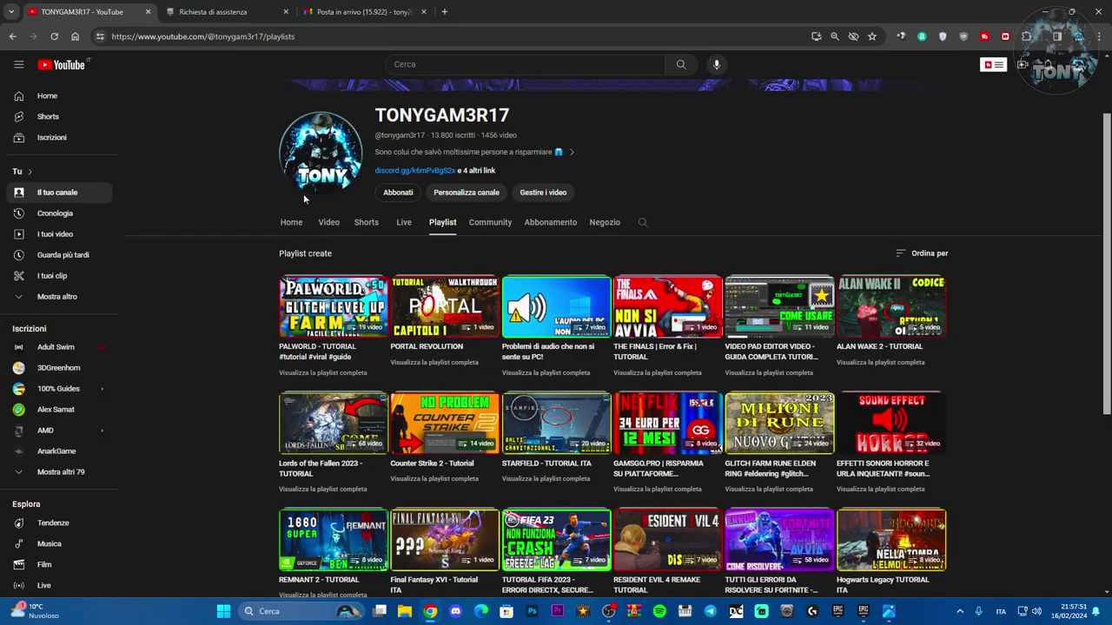
pyautogui.click(240, 9)
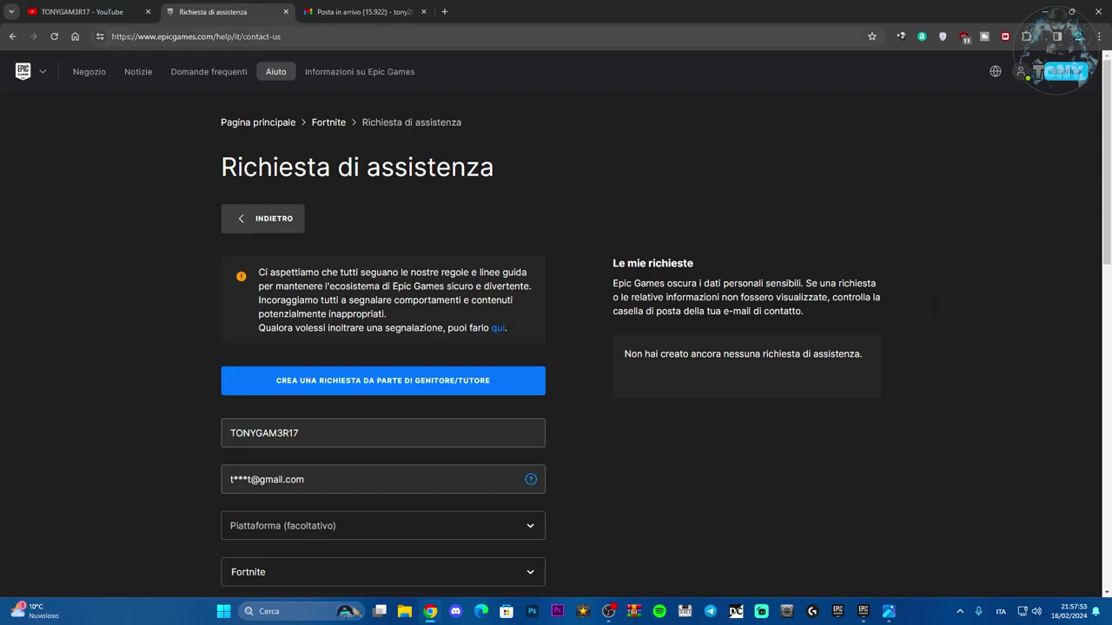
pyautogui.click(13, 37)
pyautogui.click(15, 37)
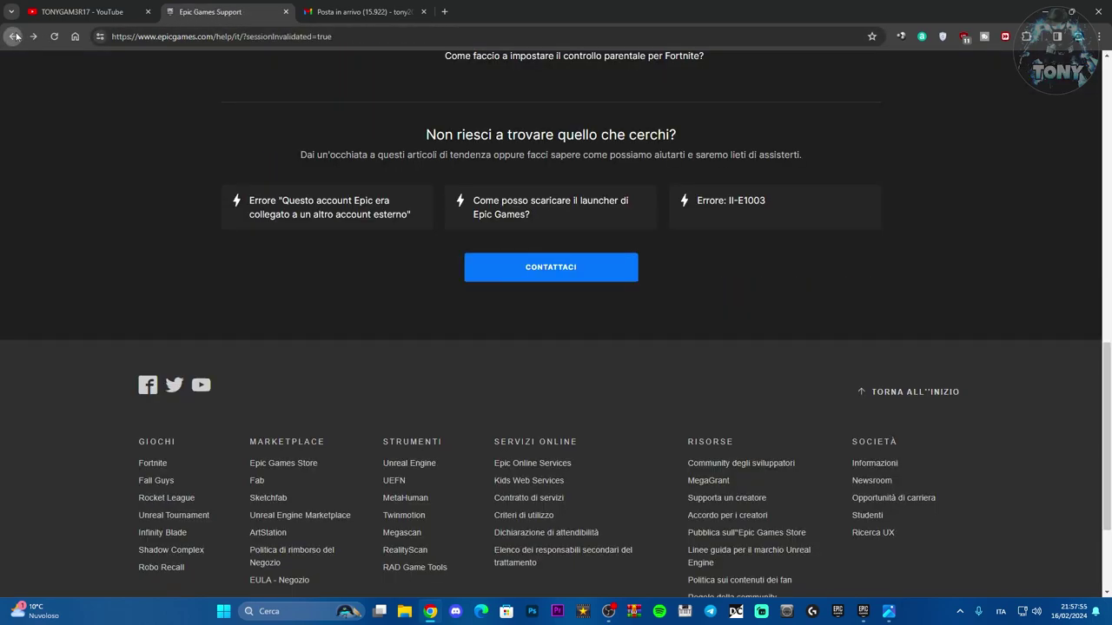
pyautogui.scroll(2, 581, 385)
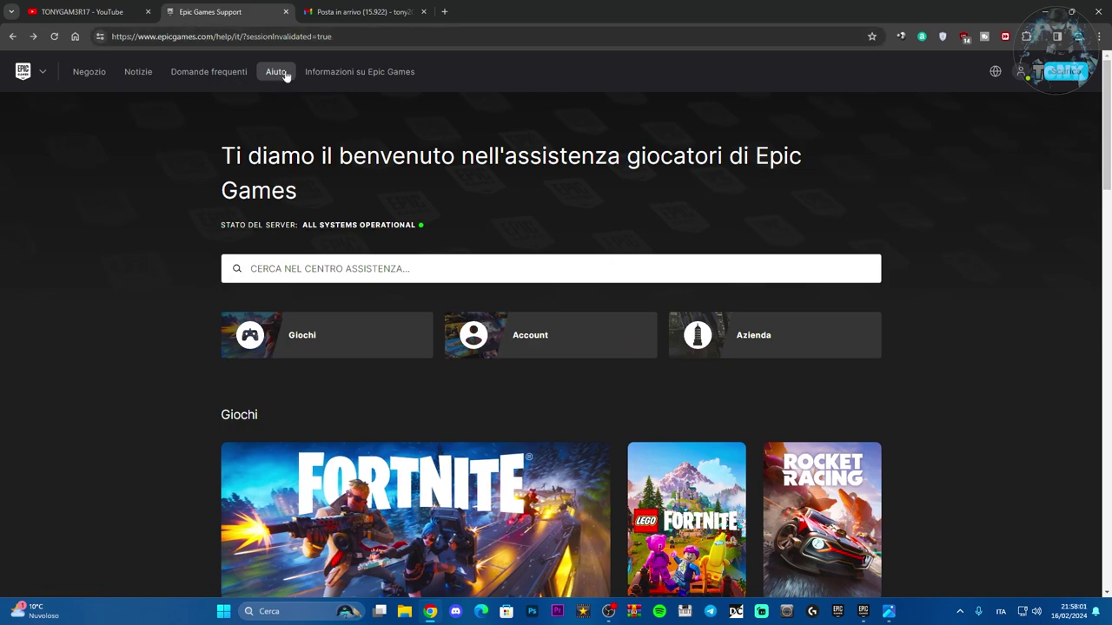
# Open Fortnite's support page and go from there to the contact form for an assistance request.
pyautogui.scroll(-3, 371, 182)
pyautogui.click(371, 183)
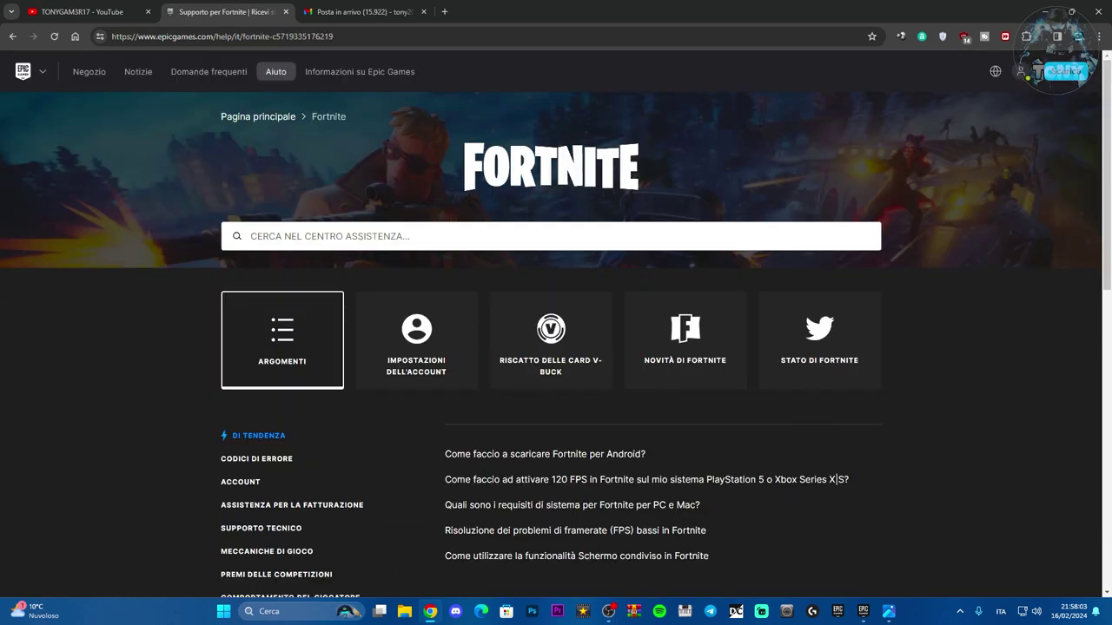
pyautogui.scroll(-2, 265, 290)
pyautogui.click(245, 292)
pyautogui.scroll(-10, 608, 307)
pyautogui.scroll(3, 608, 306)
pyautogui.click(537, 319)
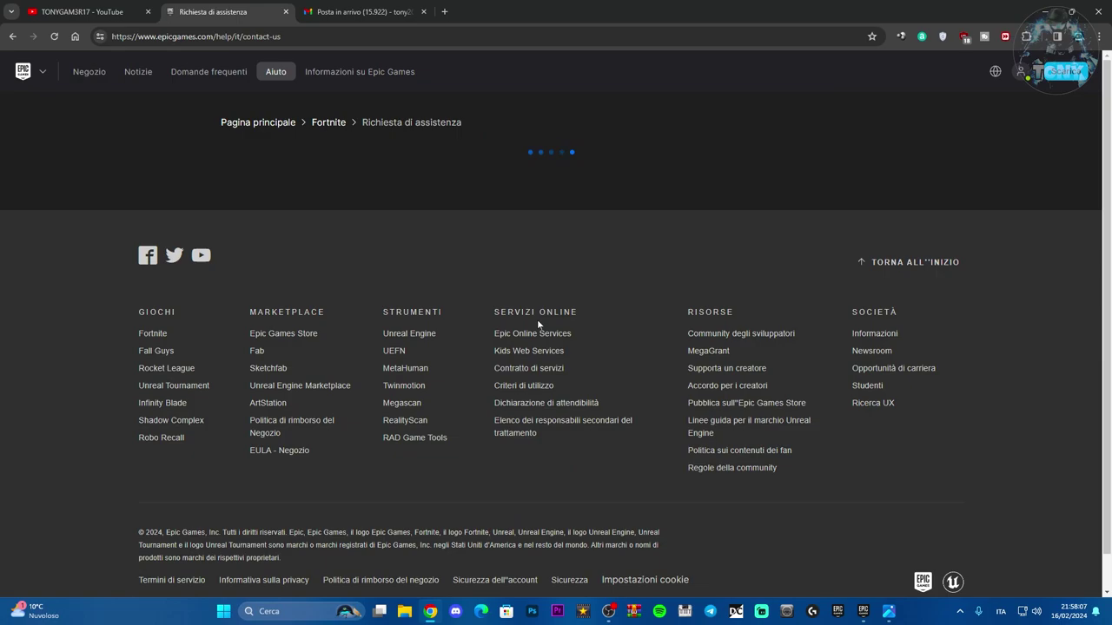
# Set the request's platform to PC and the contact reason to Altro.
pyautogui.scroll(-2, 537, 321)
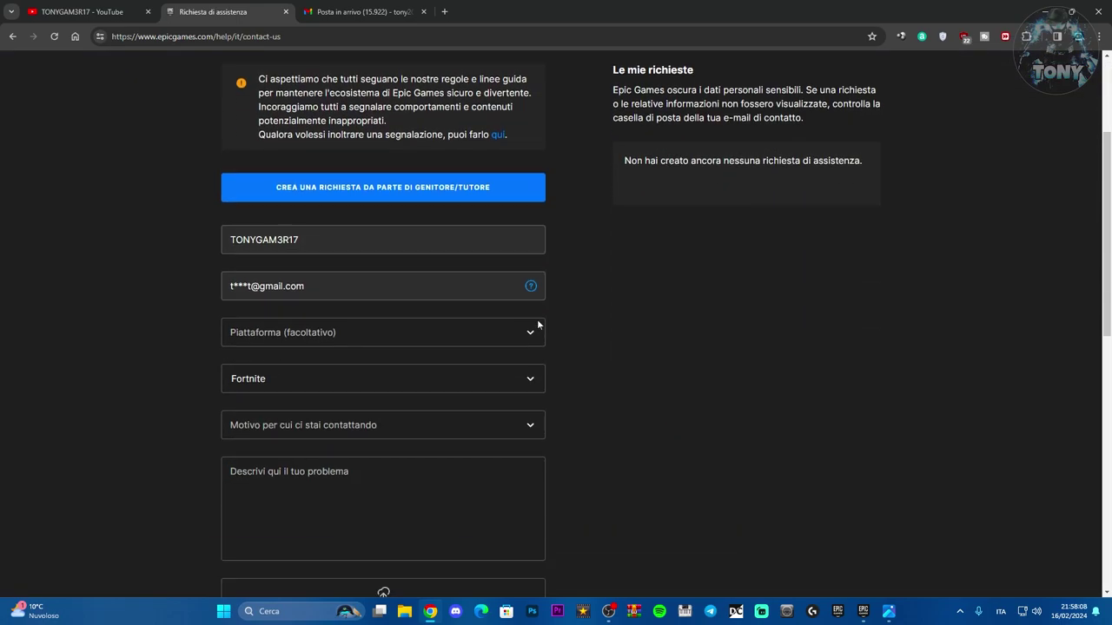
pyautogui.click(387, 338)
pyautogui.click(241, 432)
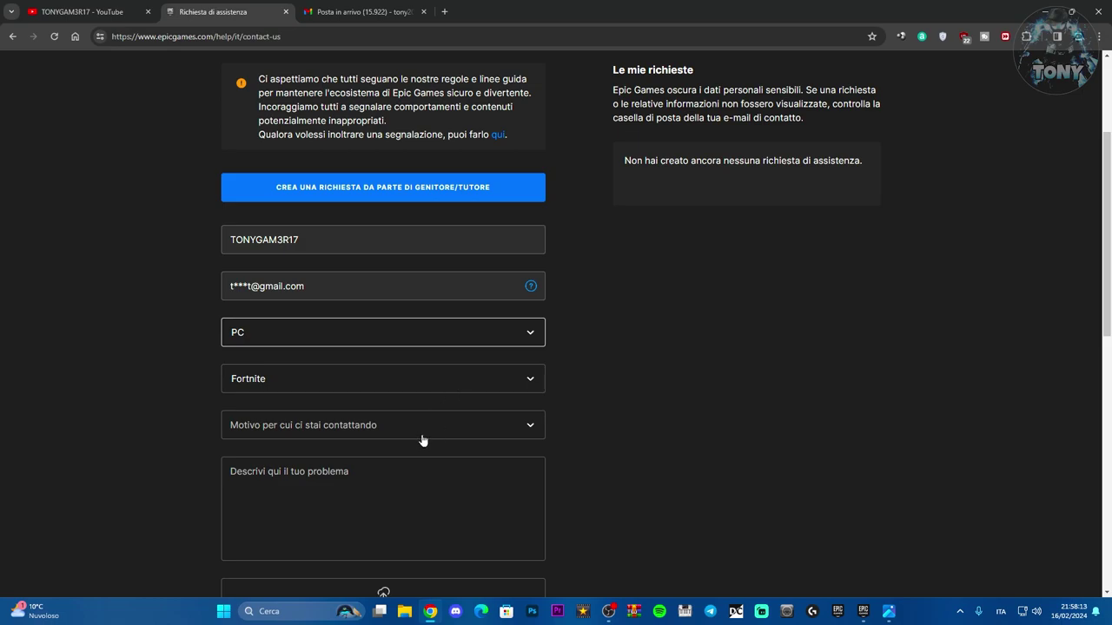
pyautogui.click(456, 434)
pyautogui.moveTo(540, 476); pyautogui.dragTo(525, 529)
pyautogui.scroll(-2, 525, 529)
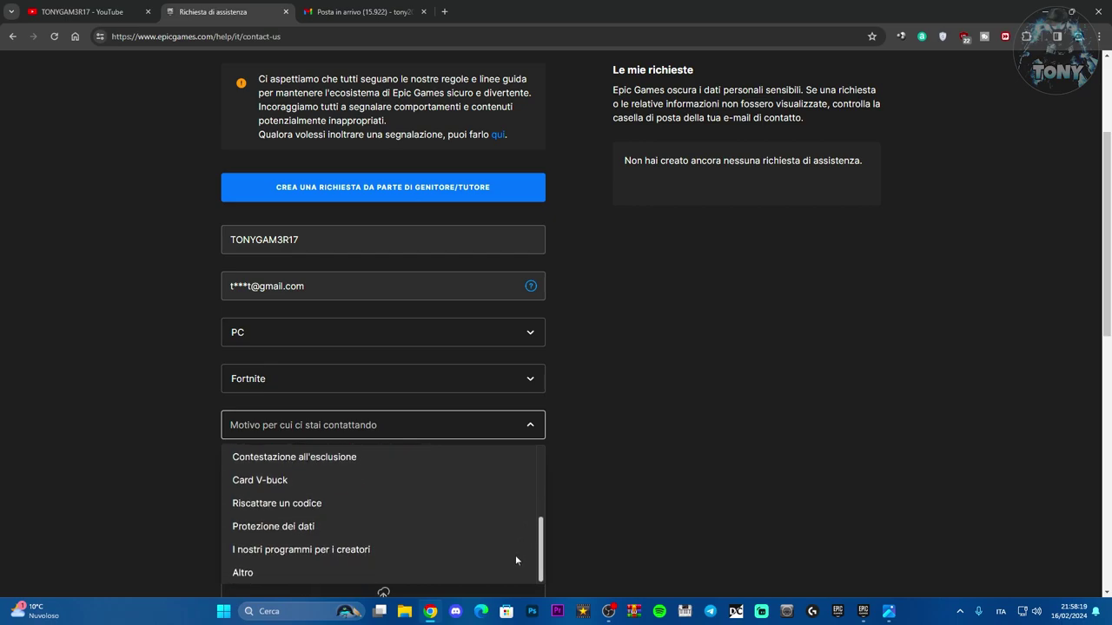
pyautogui.click(276, 582)
# Describe the problem in the request as "easy anticheat non installato su fortnite, come posso risolvere?".
pyautogui.scroll(-1, 600, 424)
pyautogui.click(231, 375)
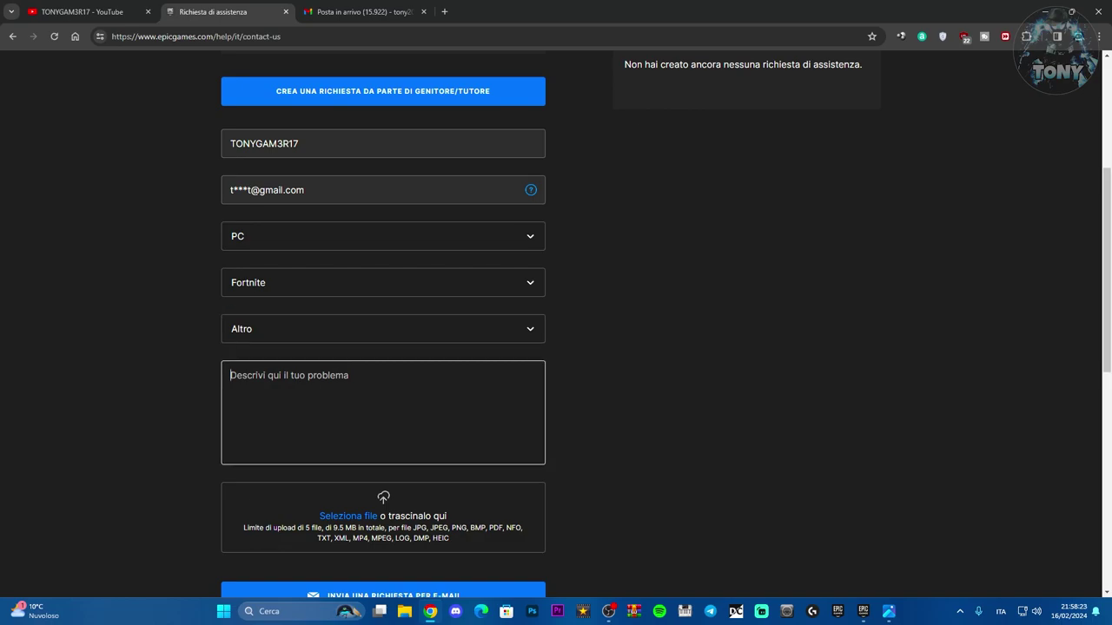
pyautogui.write('ea')
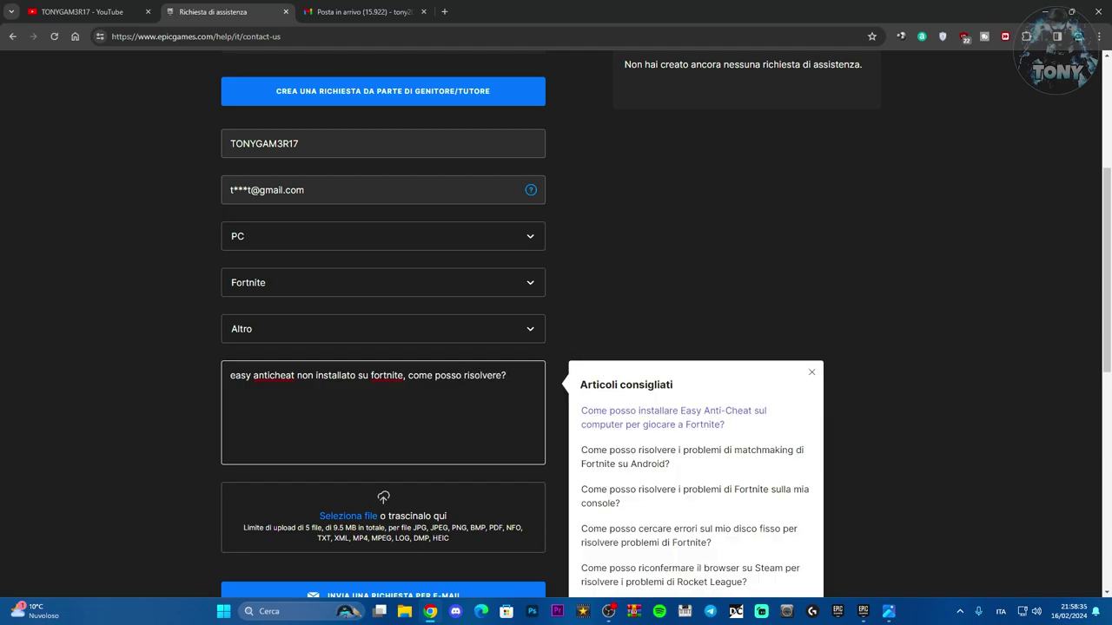
# Try to attach the Fortnite launch error image from the desktop to the assistance request.
pyautogui.scroll(-1, 390, 496)
pyautogui.click(356, 421)
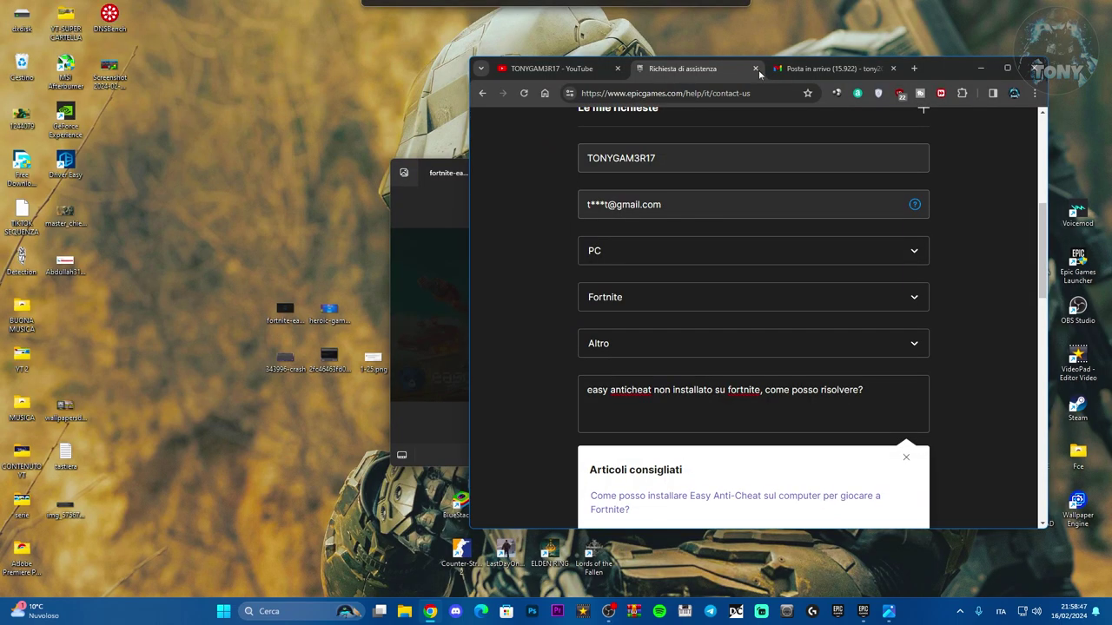
pyautogui.click(285, 311)
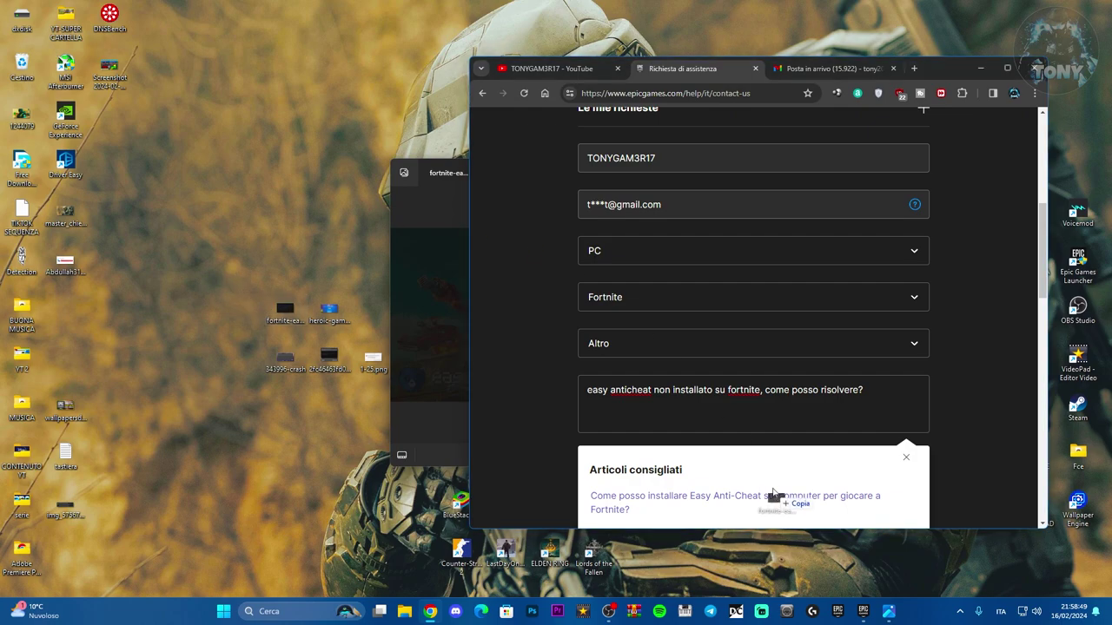
pyautogui.scroll(-1, 891, 316)
pyautogui.scroll(-5, 891, 316)
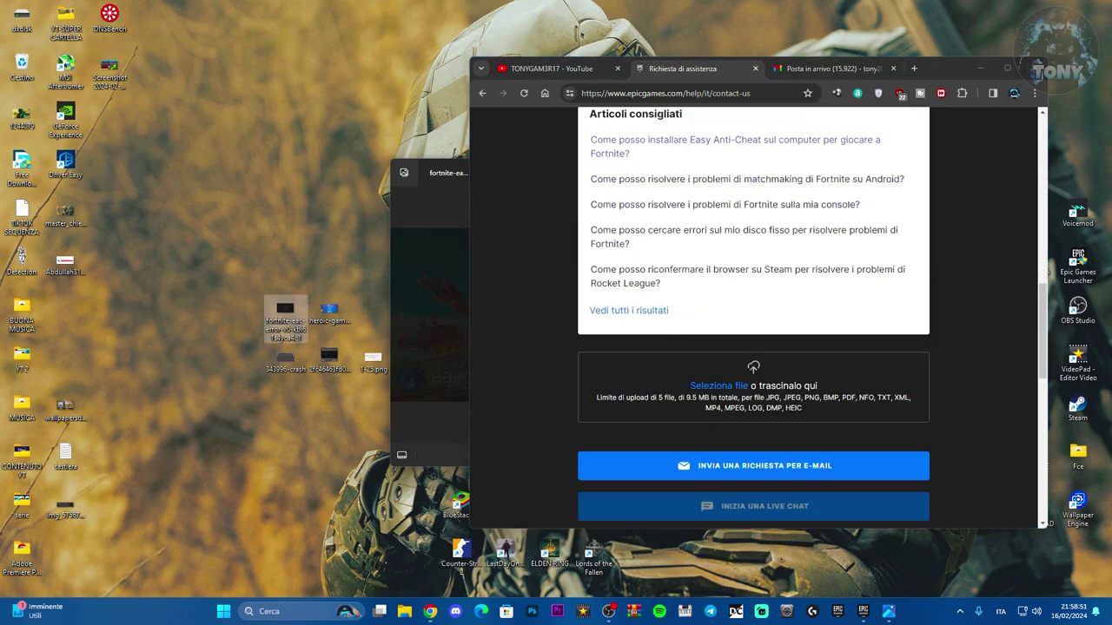
pyautogui.moveTo(285, 311); pyautogui.dragTo(735, 351)
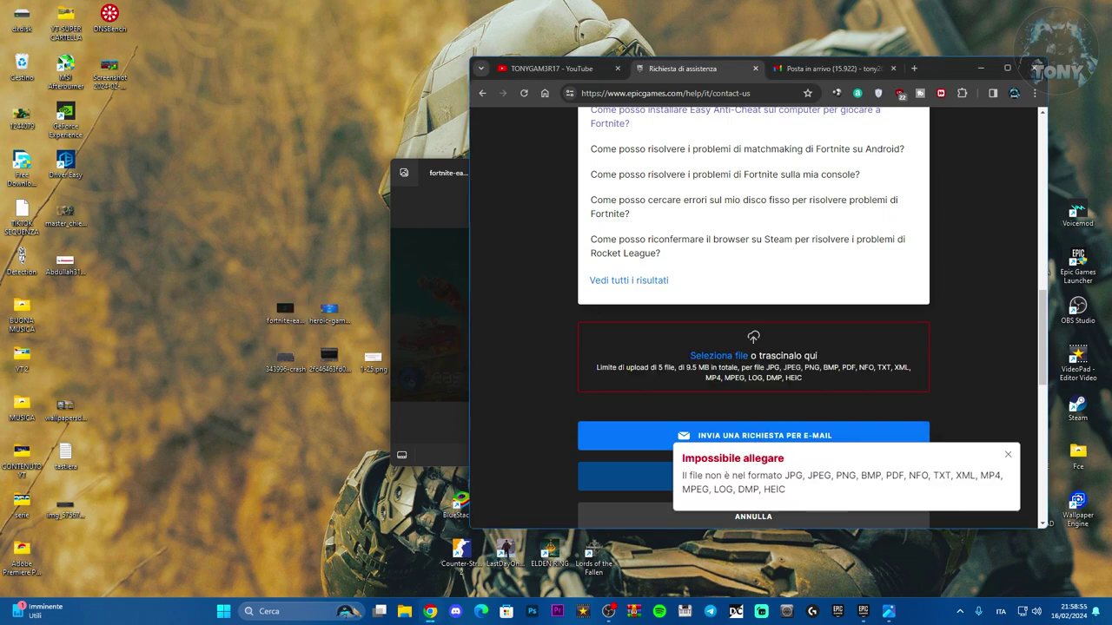
pyautogui.click(283, 316)
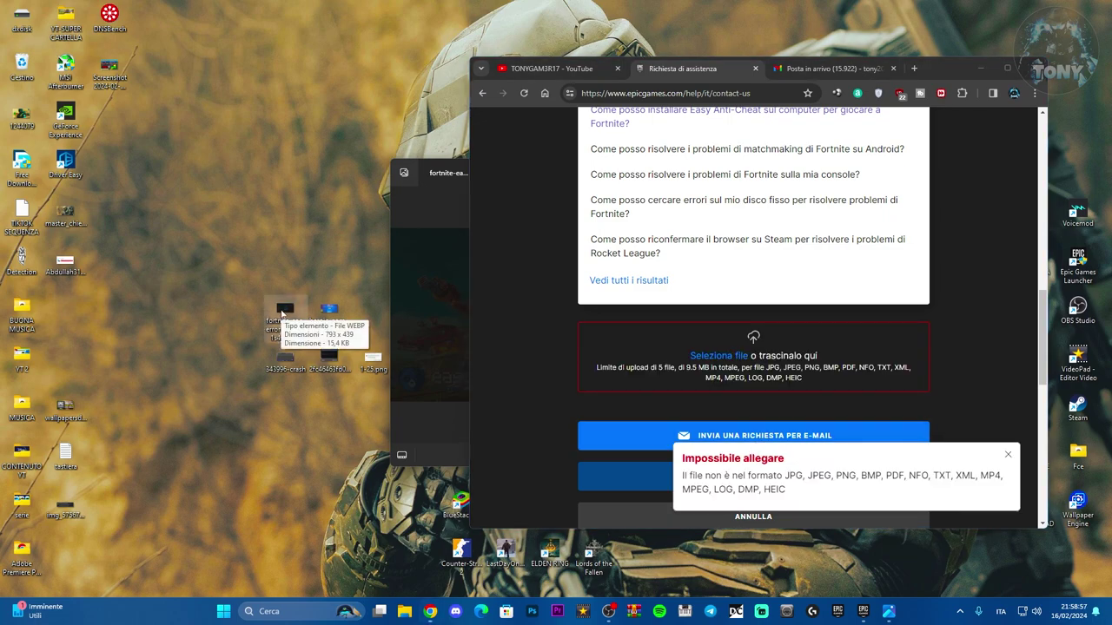
pyautogui.click(291, 311)
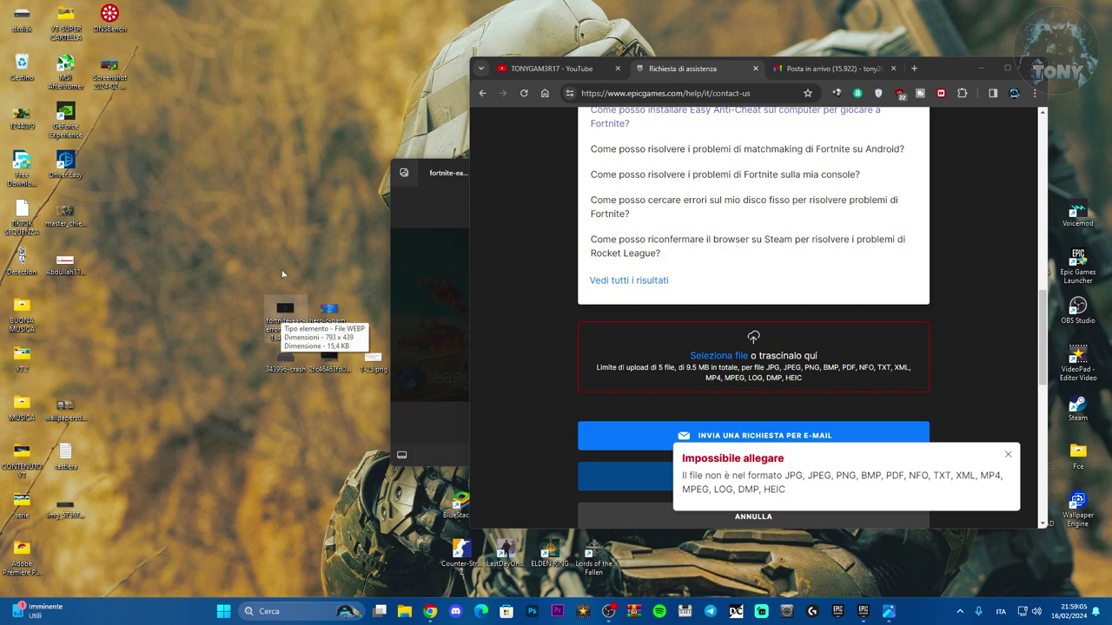
# Dismiss the attachment warning, submit the assistance request by e-mail and maximise the browser window.
pyautogui.scroll(-1, 826, 366)
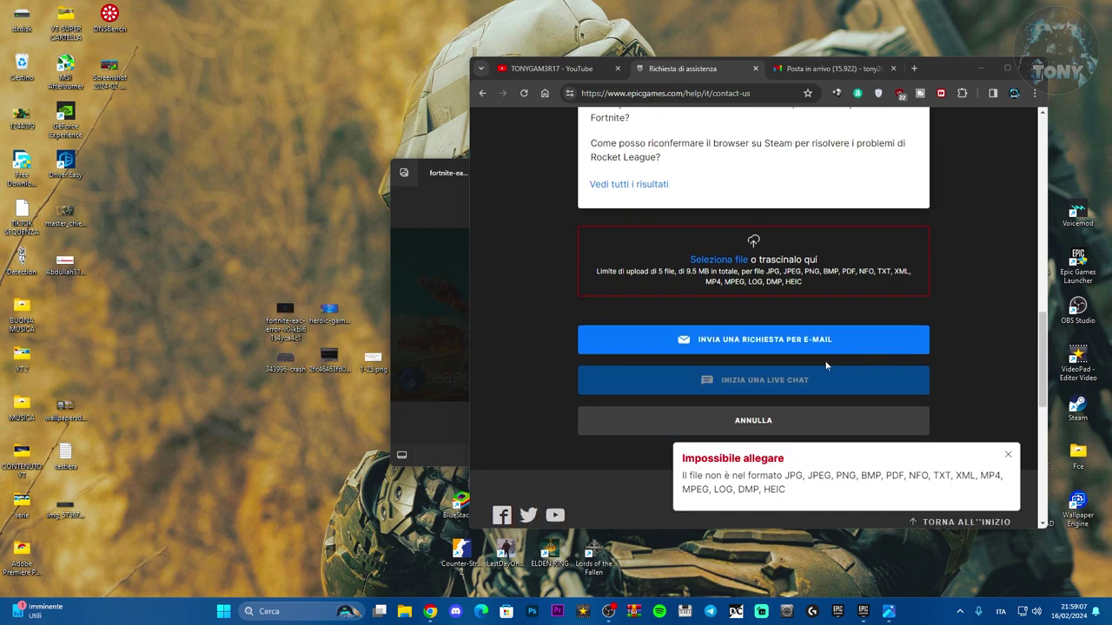
pyautogui.click(744, 347)
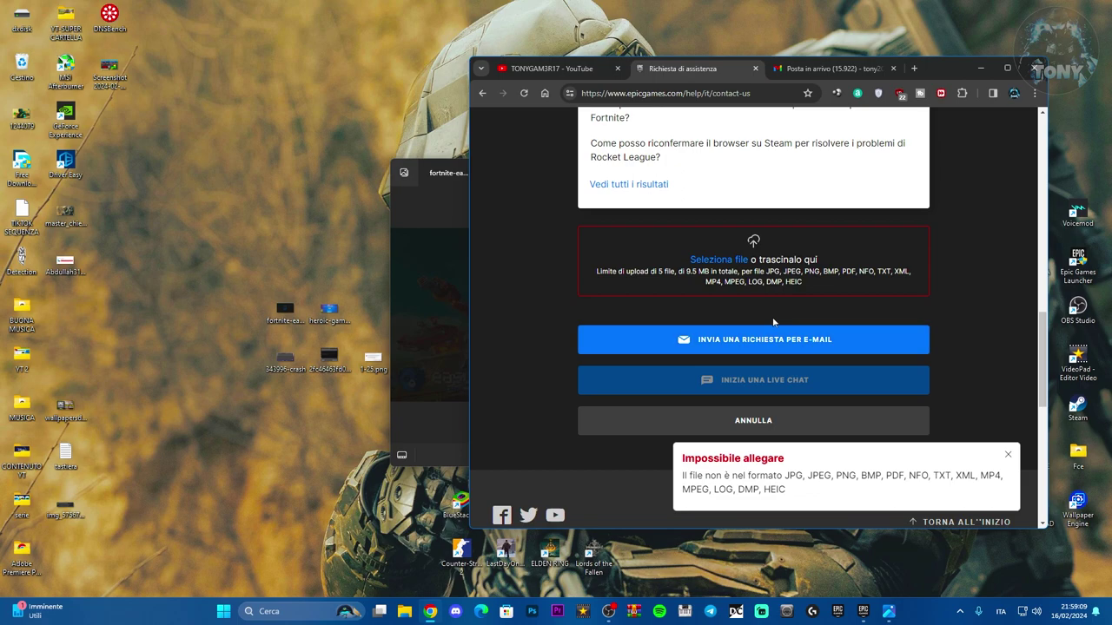
pyautogui.click(1008, 454)
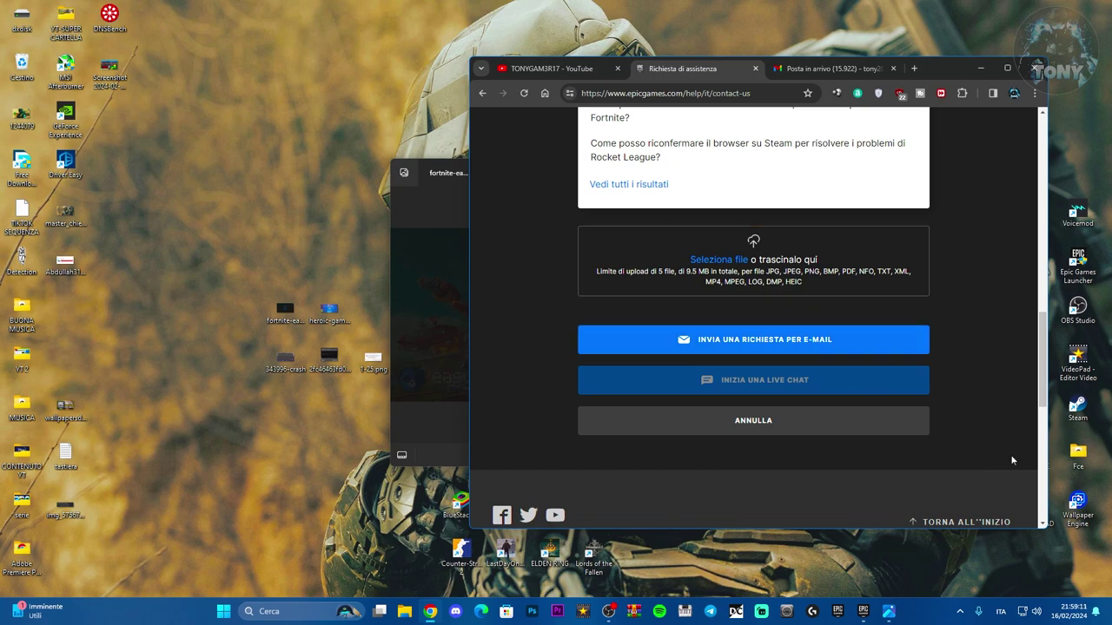
pyautogui.click(797, 350)
pyautogui.click(1007, 68)
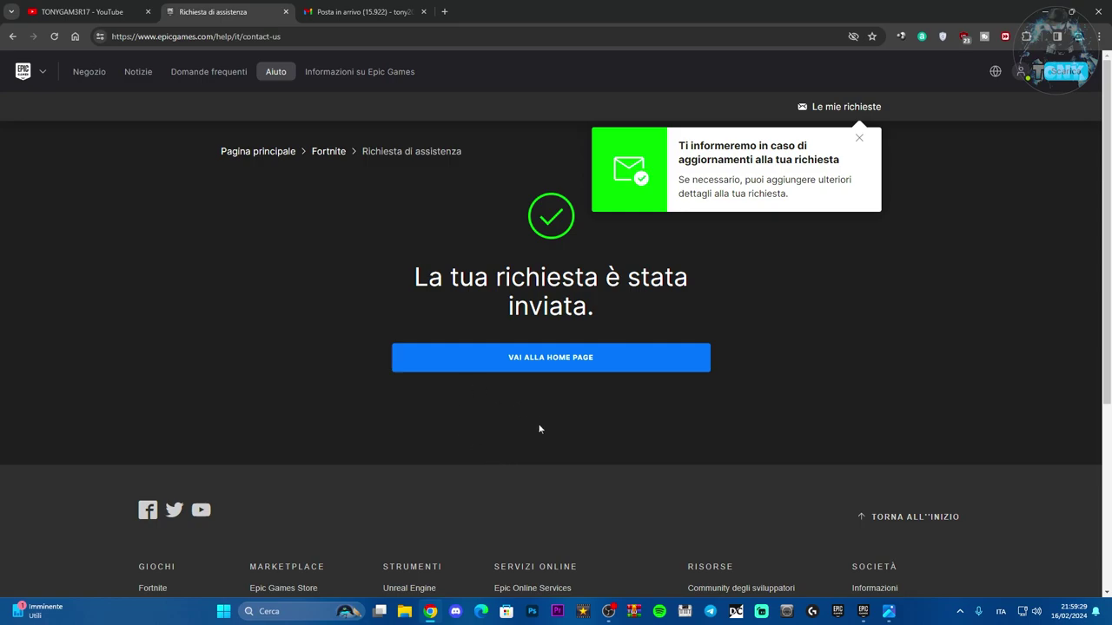
# Minimise the browser and close the launch error image.
pyautogui.moveTo(556, 11); pyautogui.dragTo(567, 45)
pyautogui.click(791, 61)
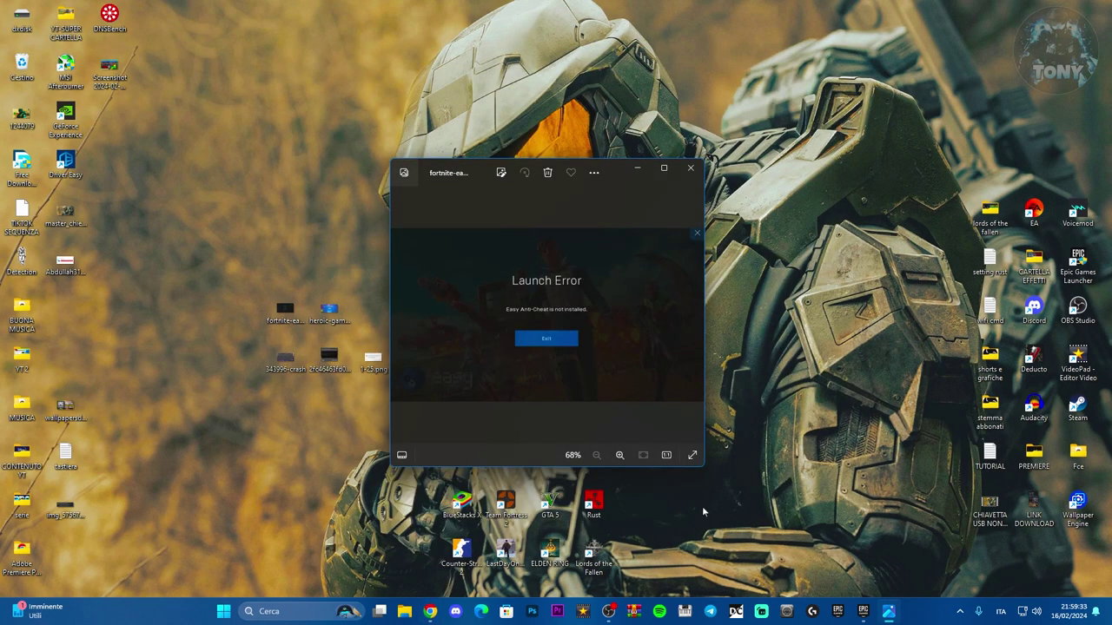
pyautogui.click(690, 168)
# Switch back to the Epic Games Launcher and launch Fortnite from the library.
pyautogui.click(876, 611)
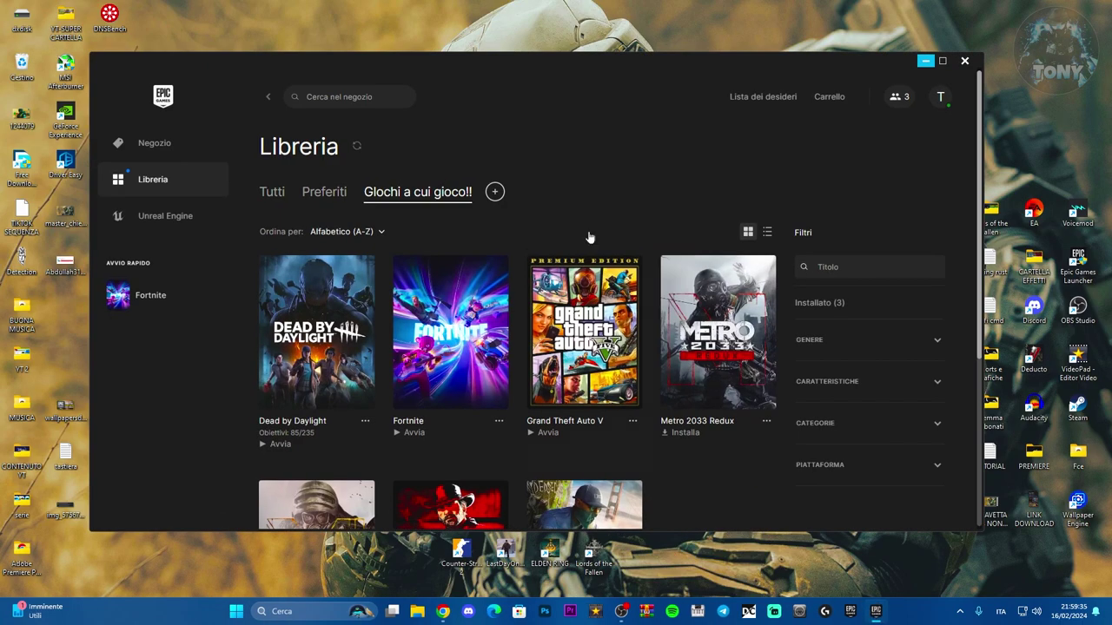
pyautogui.moveTo(565, 62); pyautogui.dragTo(559, 34)
pyautogui.scroll(-1, 452, 286)
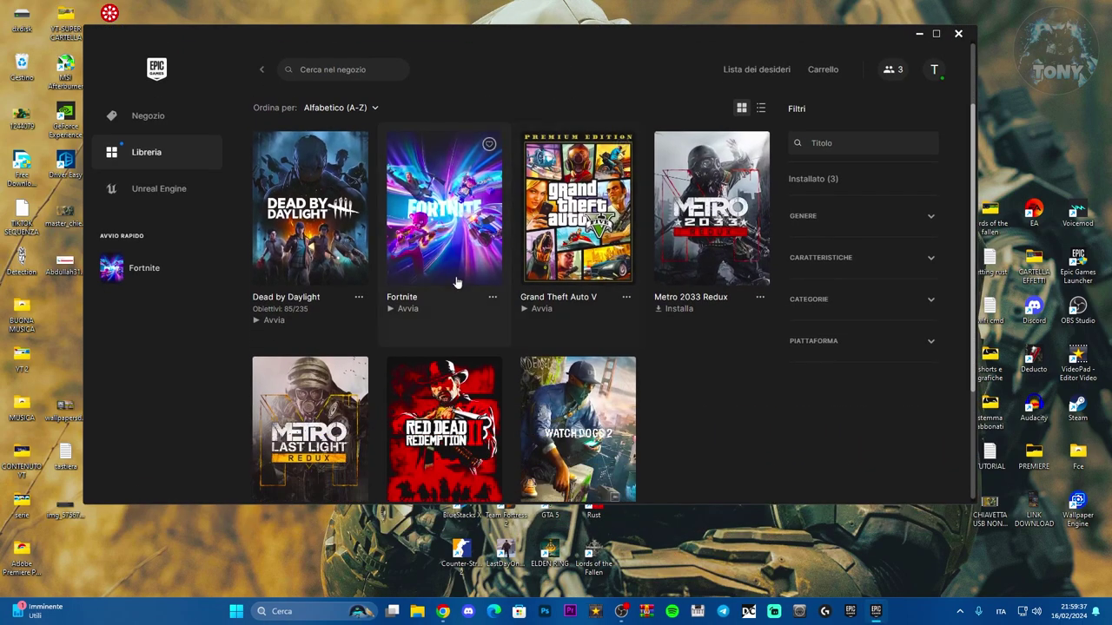
pyautogui.click(393, 311)
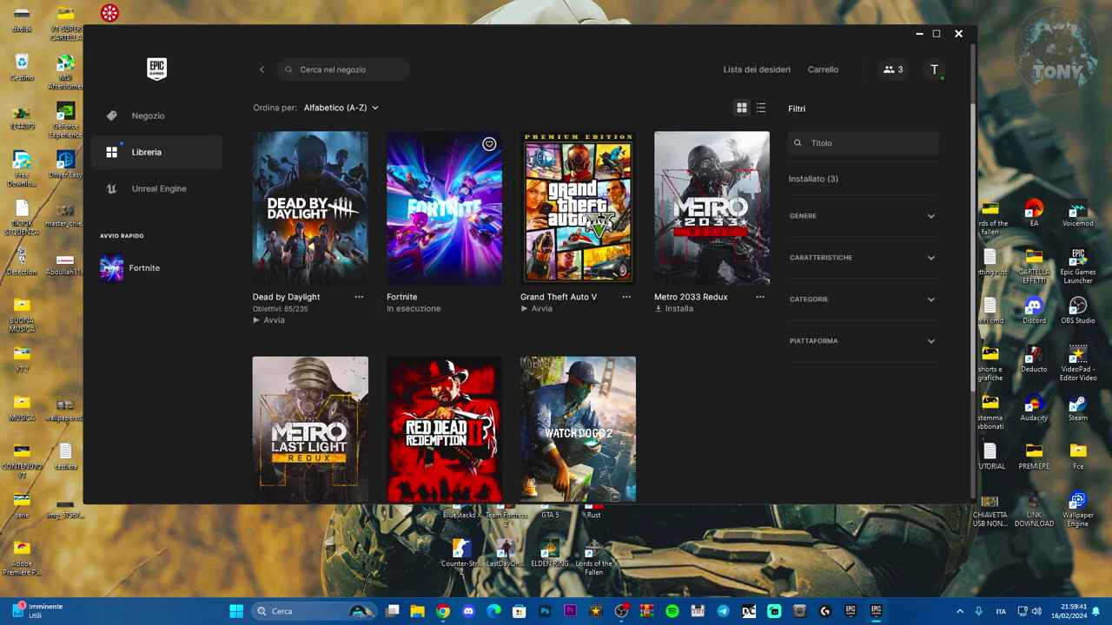